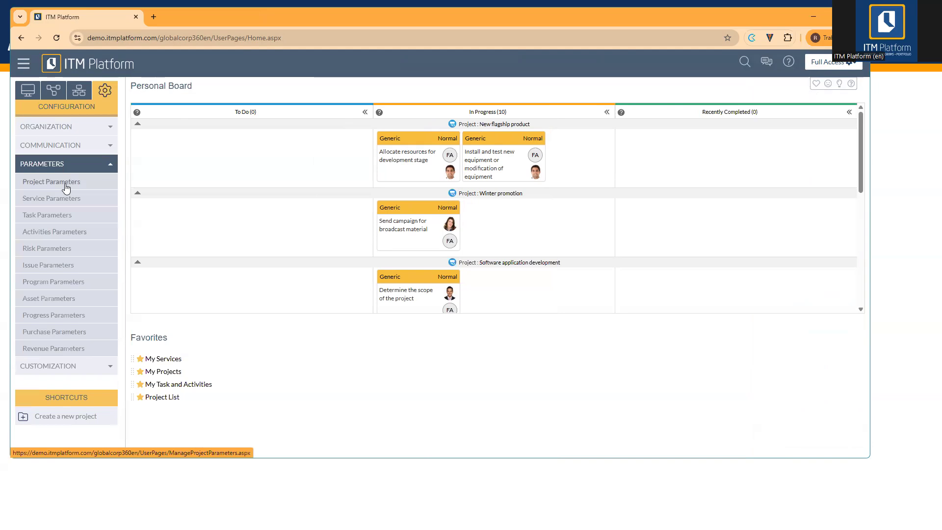
# Open the project status parameters and examine the possible status flows diagram below the status list.
pyautogui.click(66, 188)
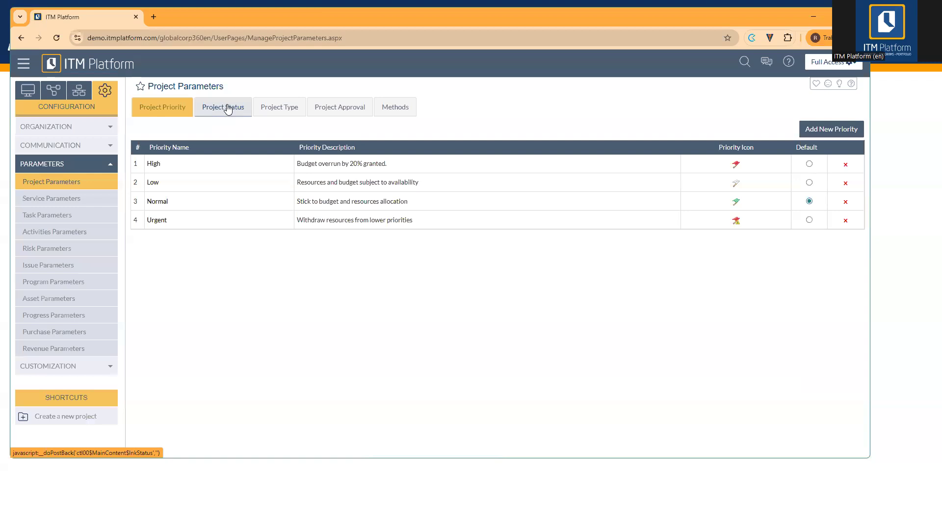
pyautogui.click(228, 109)
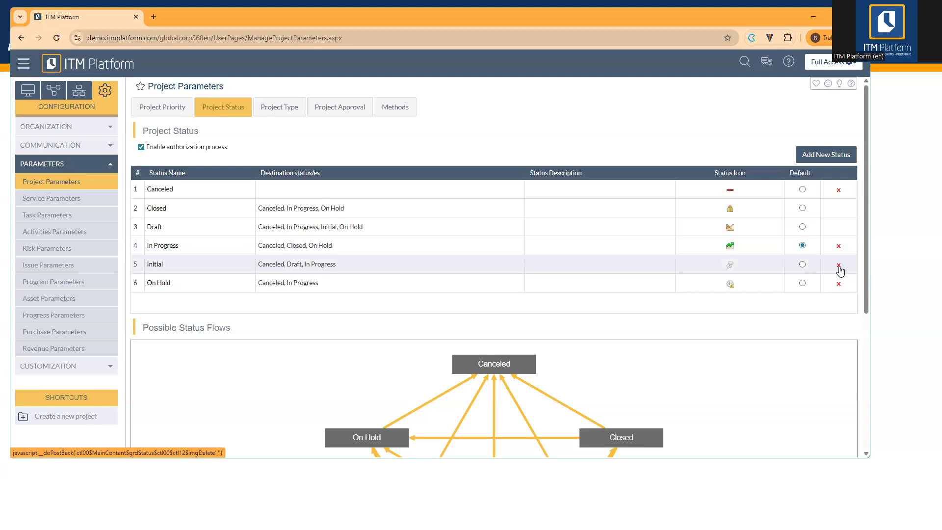
pyautogui.moveTo(865, 203); pyautogui.dragTo(872, 344)
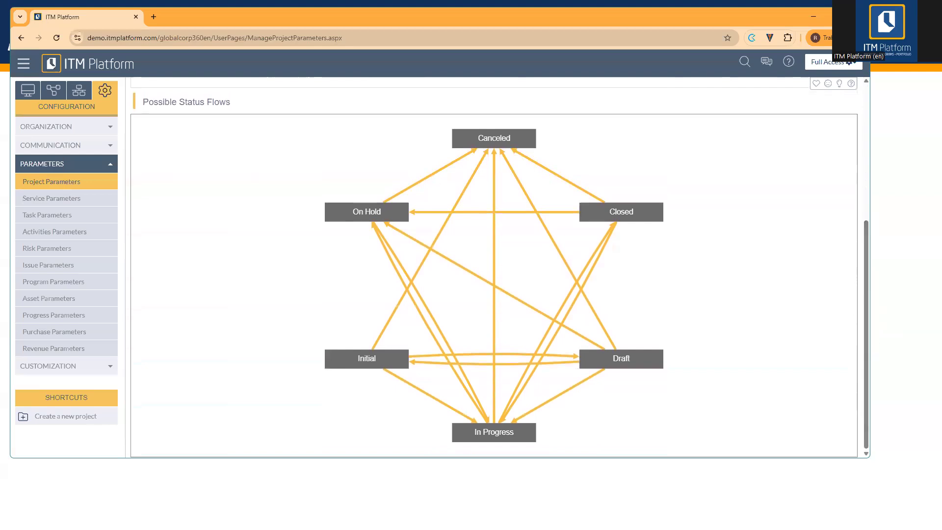
pyautogui.doubleClick(822, 459)
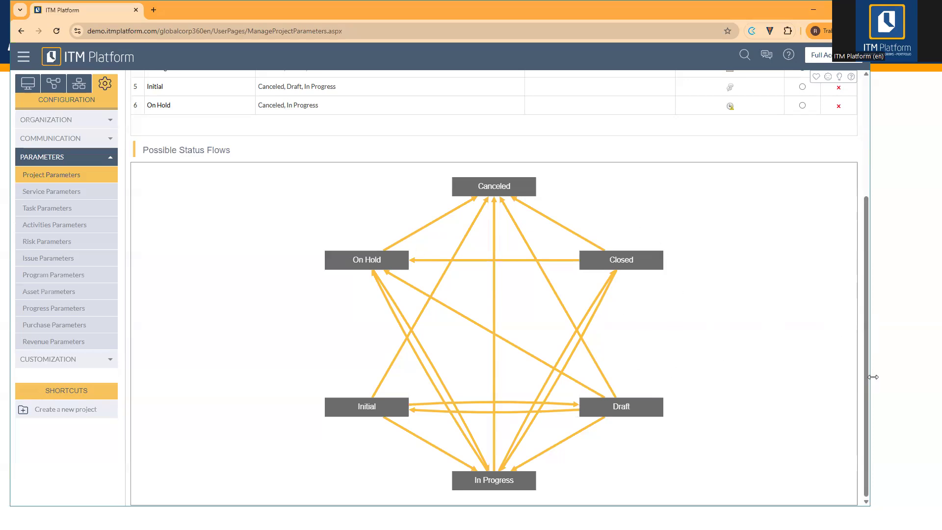
pyautogui.moveTo(866, 380); pyautogui.dragTo(863, 258)
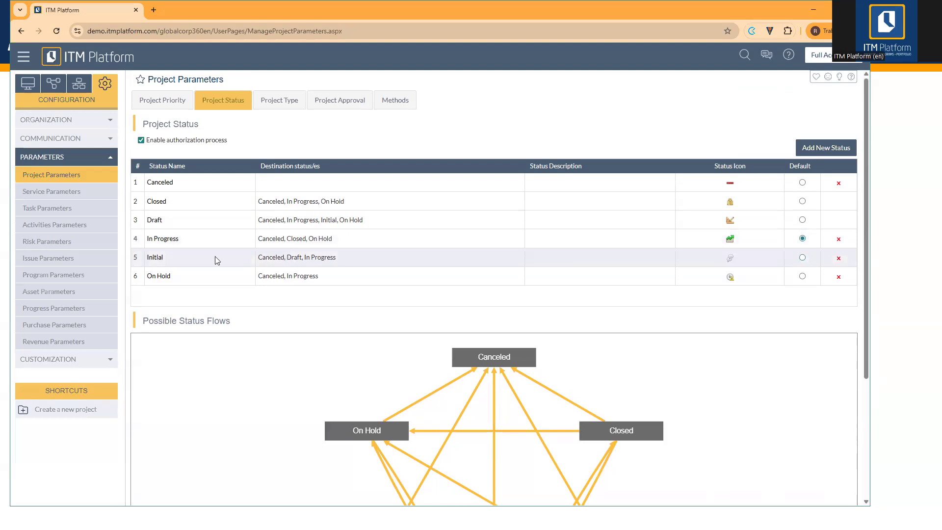
# Open the Initial status and review its name, description, available icons and destination statuses.
pyautogui.click(155, 257)
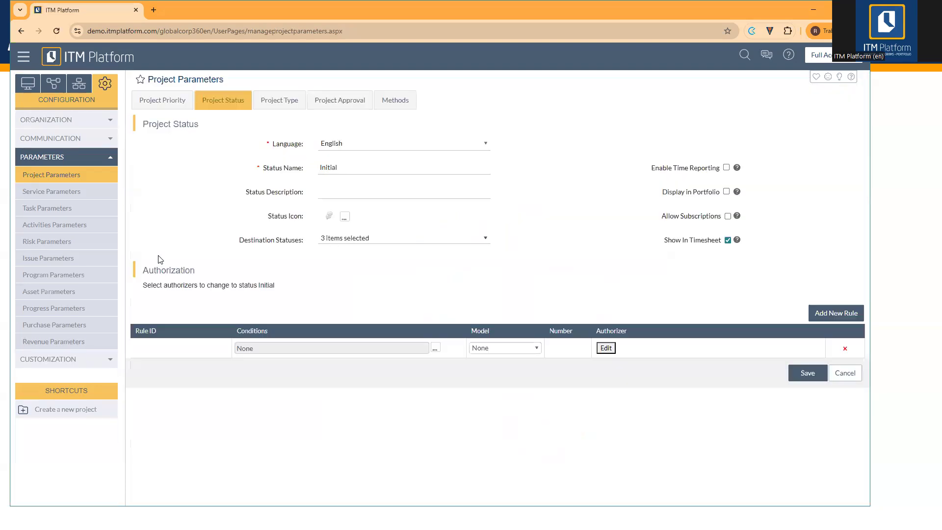
pyautogui.click(327, 168)
pyautogui.click(293, 171)
pyautogui.click(421, 173)
pyautogui.click(415, 188)
pyautogui.click(344, 218)
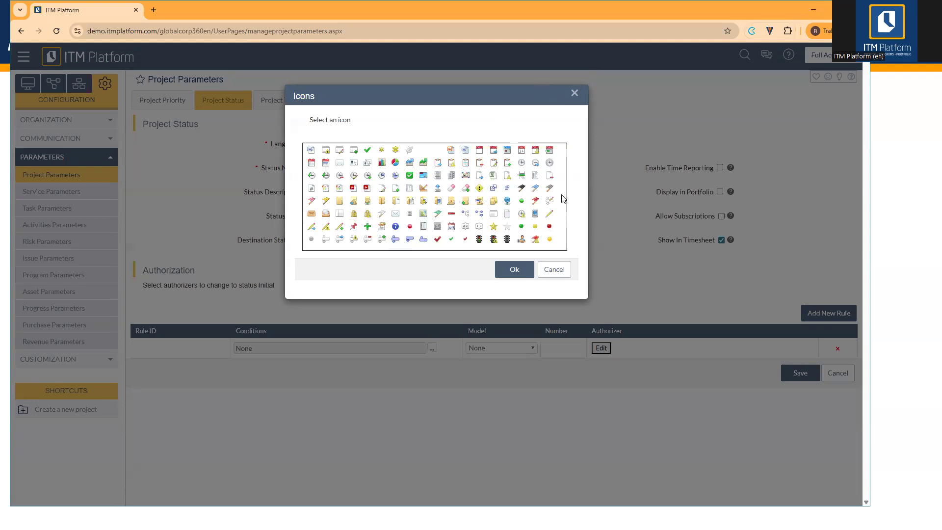
pyautogui.click(568, 270)
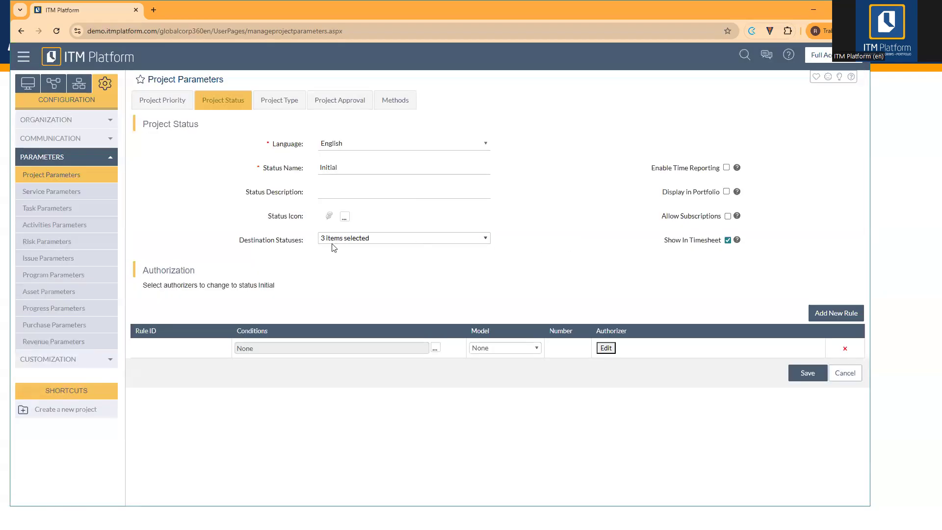
pyautogui.click(392, 240)
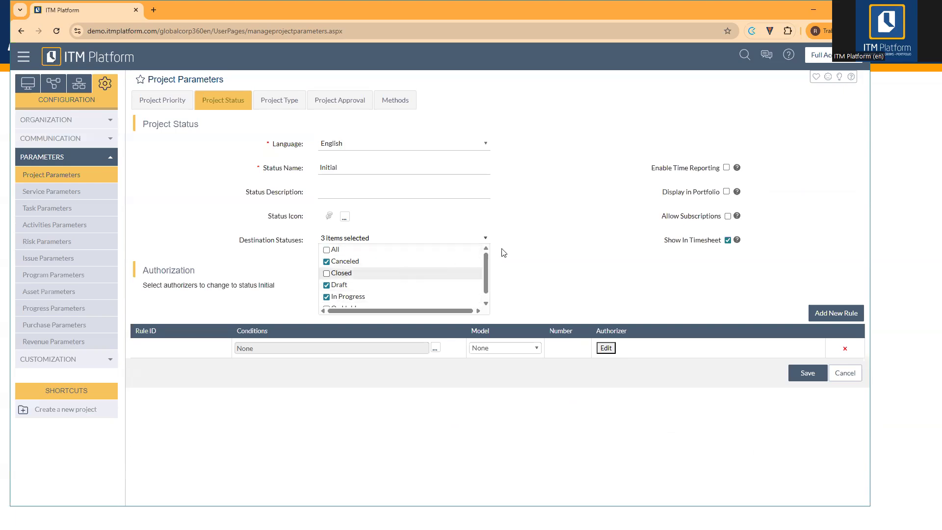
pyautogui.click(548, 242)
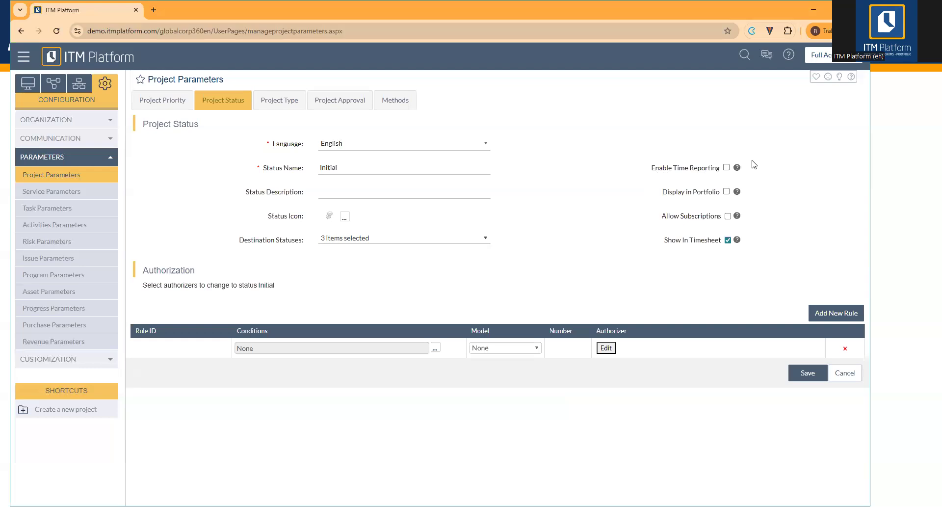
# Toggle the Initial status's time reporting, timesheet, portfolio and subscription options back and forth, and leave without saving.
pyautogui.click(726, 168)
pyautogui.click(730, 172)
pyautogui.click(728, 241)
pyautogui.click(728, 241)
pyautogui.click(728, 192)
pyautogui.click(726, 191)
pyautogui.click(729, 216)
pyautogui.click(728, 217)
pyautogui.click(846, 373)
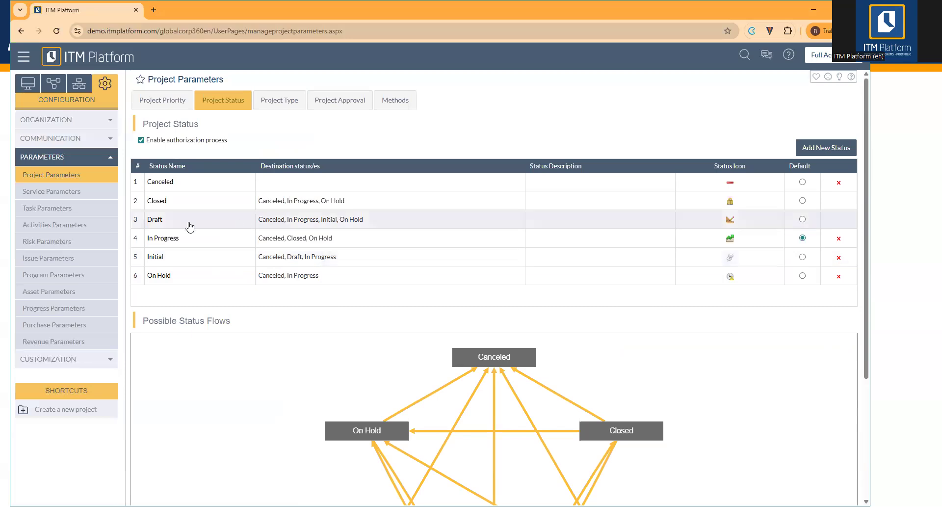
# Make Draft the default project status and remove In Progress and Initial from its destination statuses, keeping Canceled and On Hold.
pyautogui.click(803, 220)
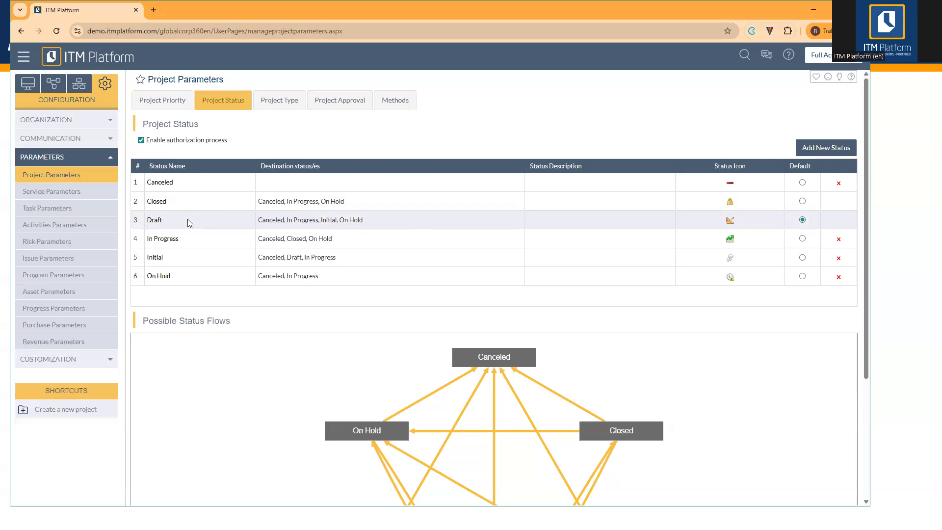
pyautogui.click(158, 224)
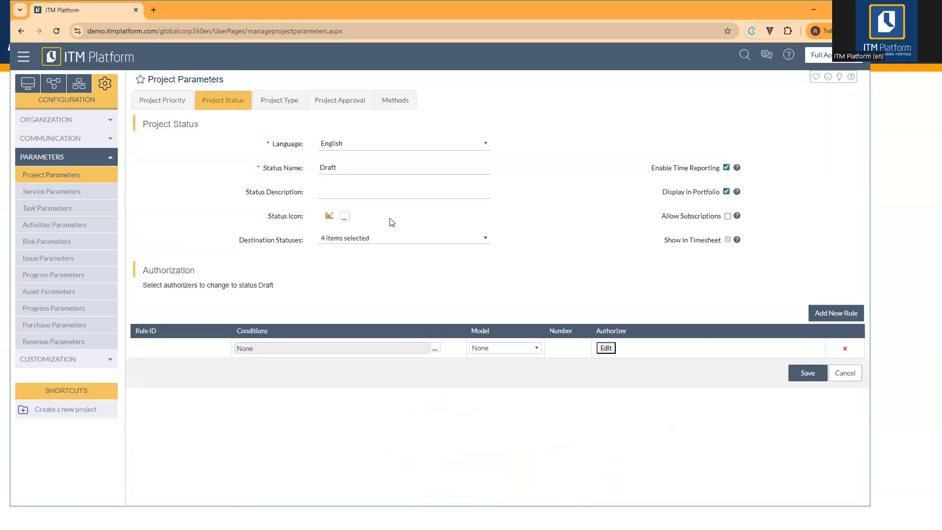
pyautogui.click(410, 238)
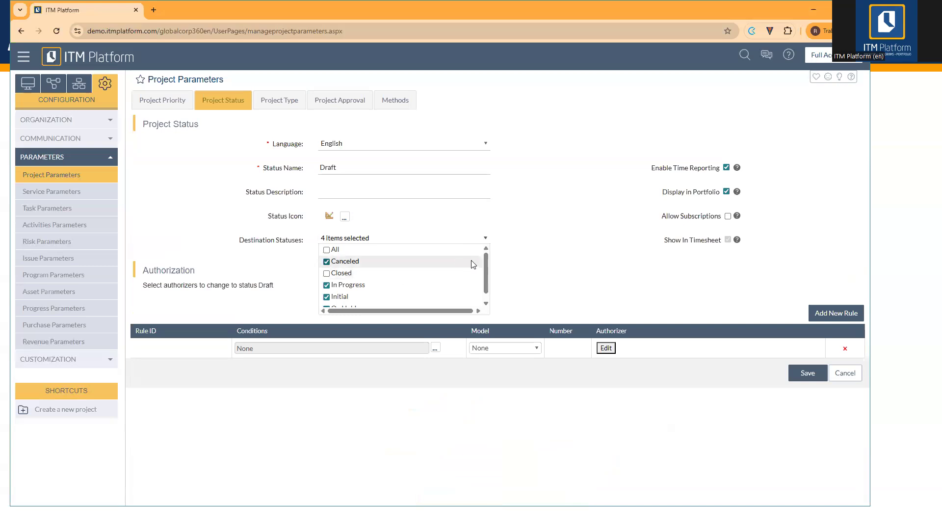
pyautogui.moveTo(485, 266); pyautogui.dragTo(484, 274)
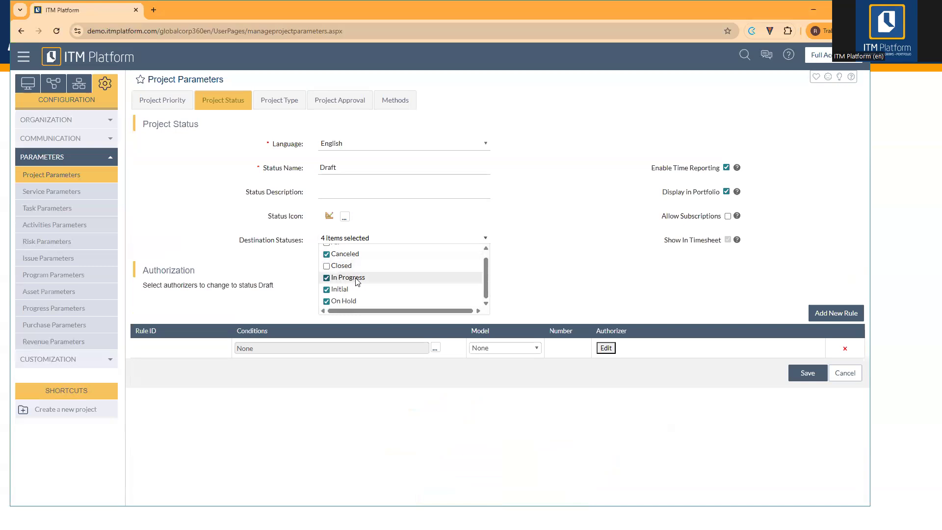
pyautogui.click(327, 278)
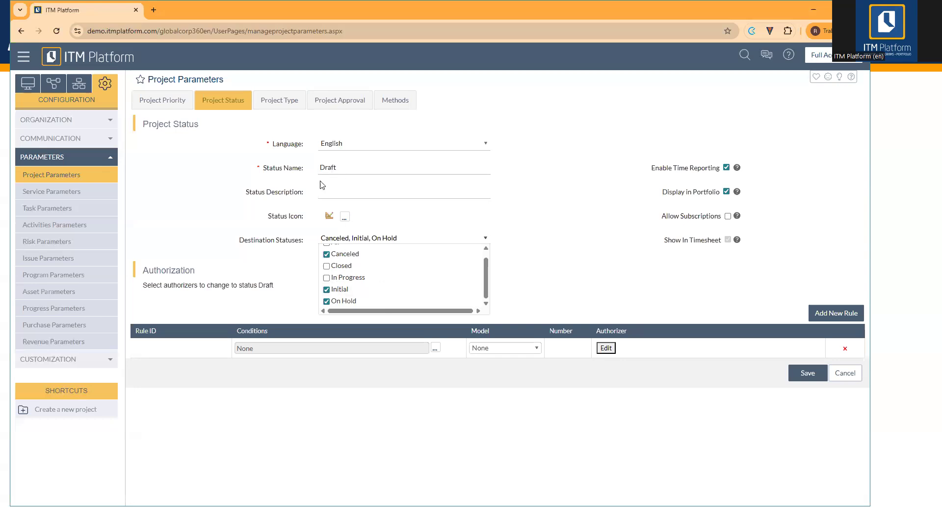
pyautogui.click(326, 290)
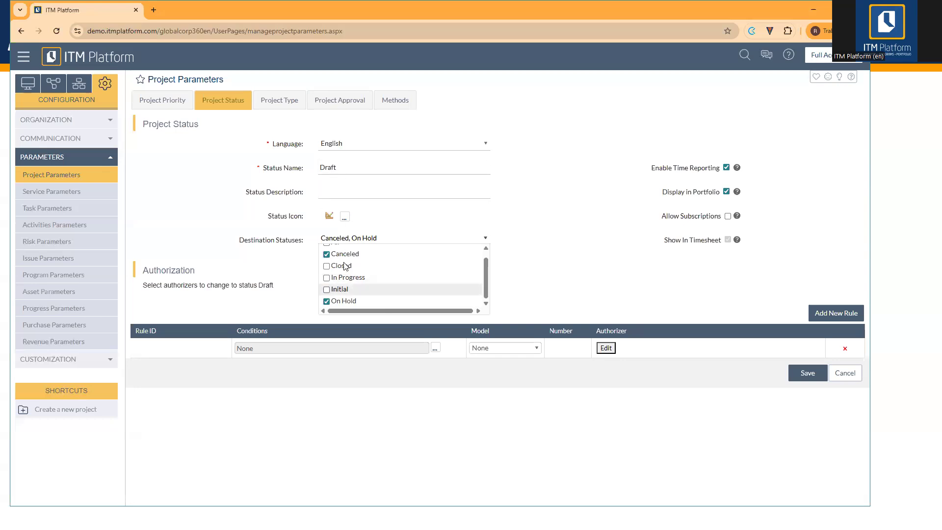
pyautogui.moveTo(485, 278)
pyautogui.mouseDown()
pyautogui.moveTo(486, 260)
pyautogui.moveTo(478, 293)
pyautogui.moveTo(478, 255)
pyautogui.moveTo(478, 284)
pyautogui.mouseUp()
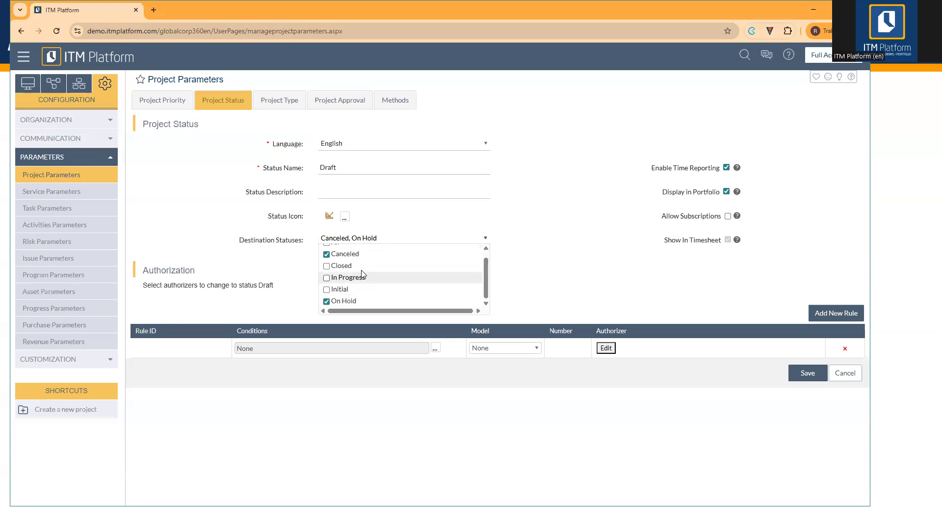
pyautogui.click(528, 253)
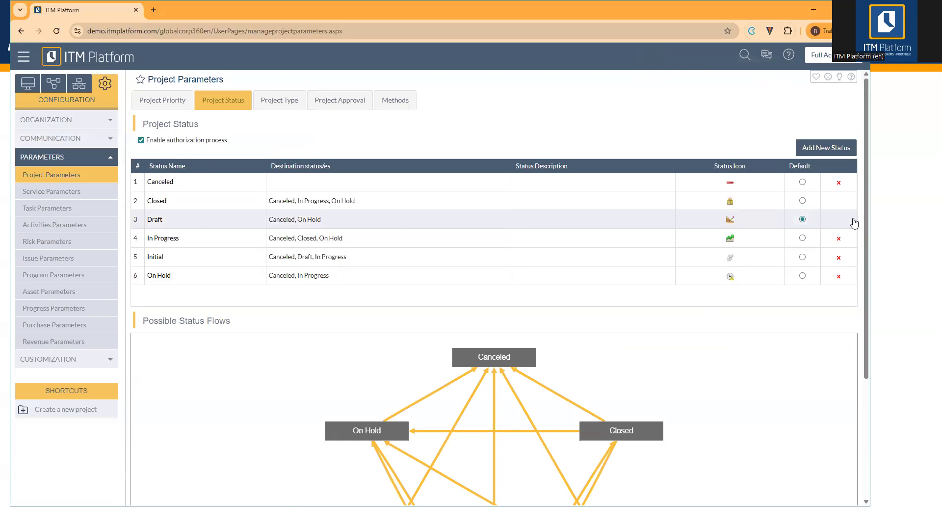
# Start a new project status named Planning and give it the same icon as the Draft status.
pyautogui.moveTo(866, 217); pyautogui.dragTo(823, 342)
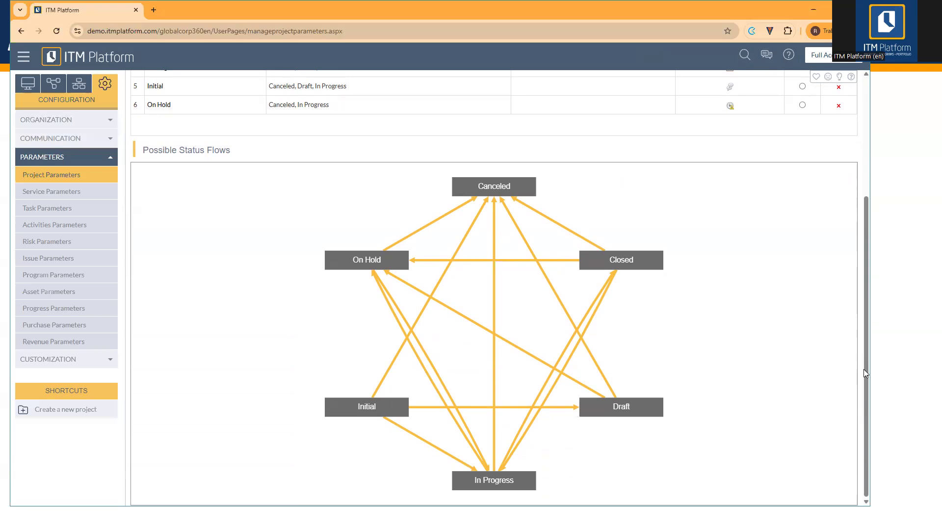
pyautogui.moveTo(866, 373); pyautogui.dragTo(877, 259)
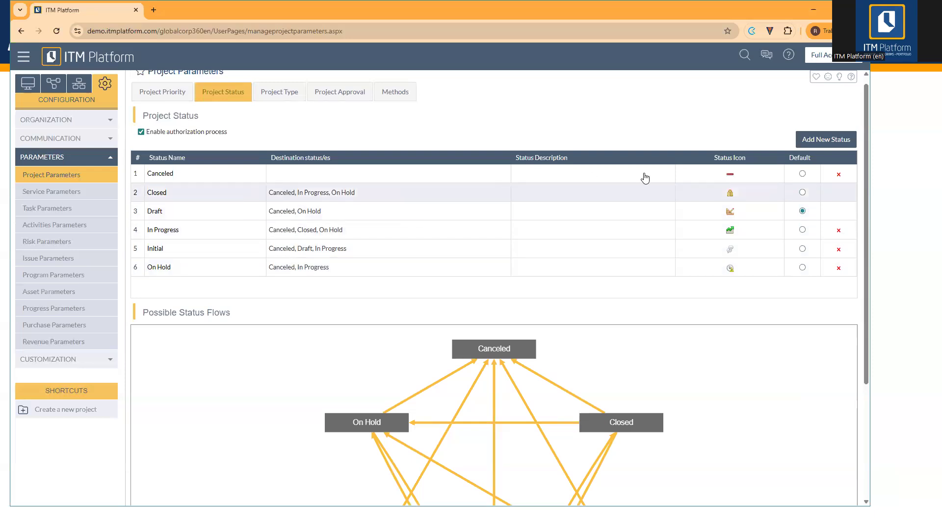
pyautogui.click(824, 142)
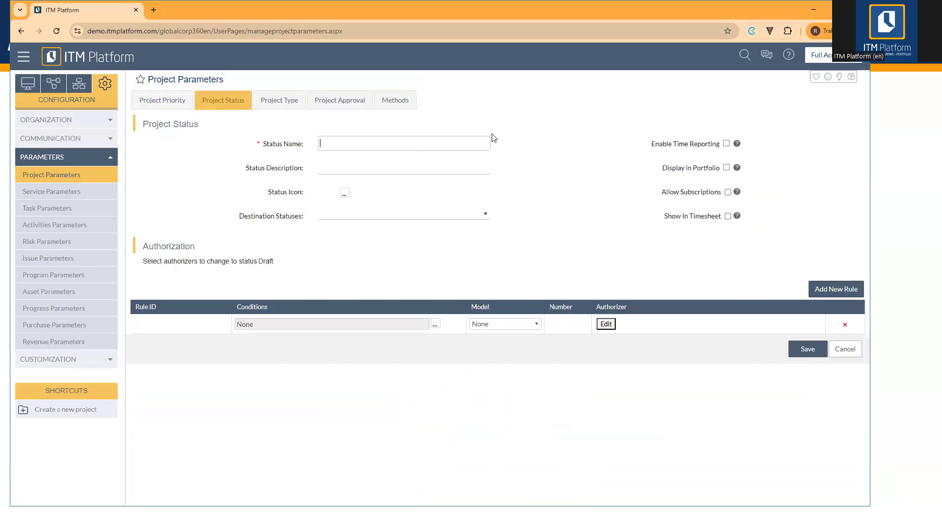
pyautogui.write('Planning')
pyautogui.click(344, 193)
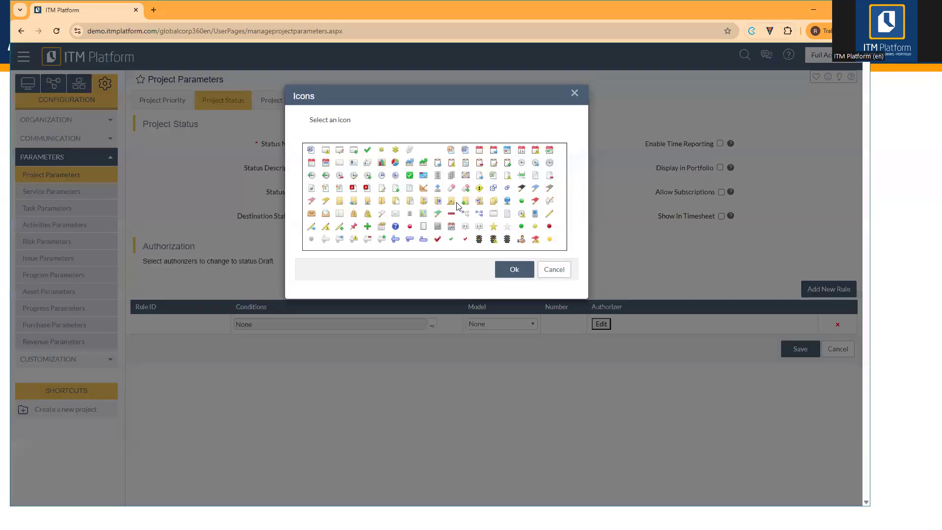
pyautogui.click(424, 189)
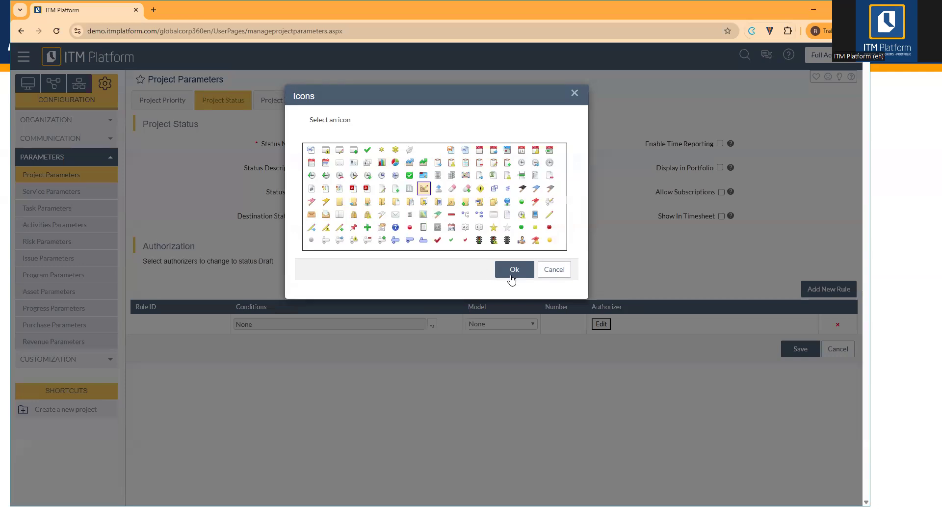
pyautogui.click(513, 271)
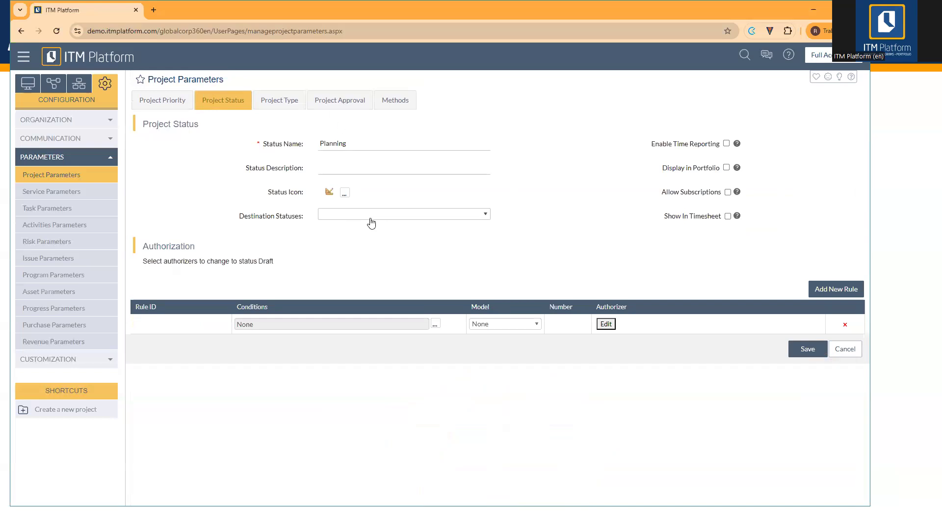
# Set the Planning status's destination statuses to In Progress, On Hold and Draft, and save the new status.
pyautogui.click(371, 216)
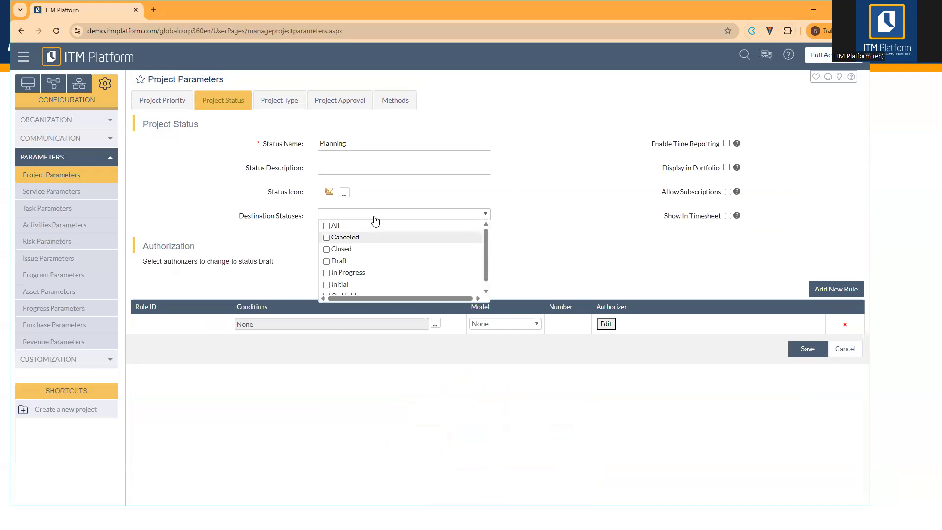
pyautogui.click(327, 273)
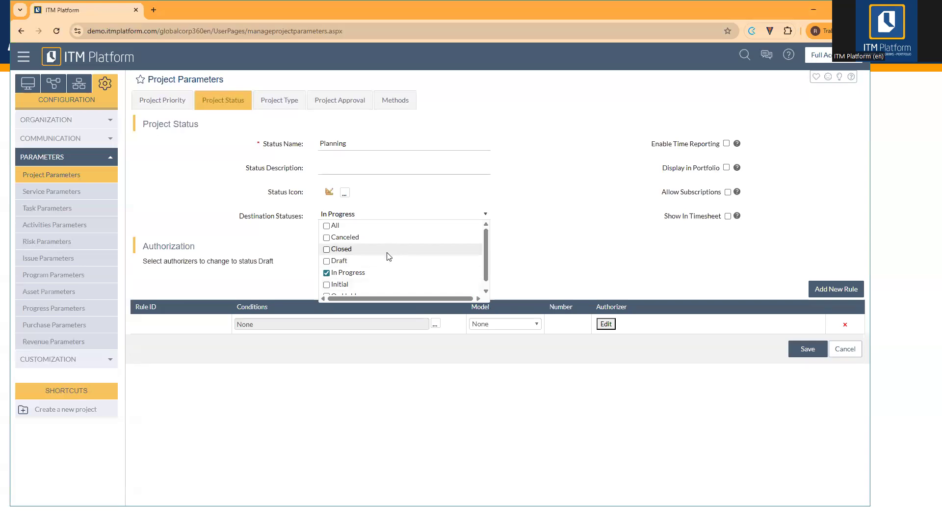
pyautogui.scroll(-1, 484, 263)
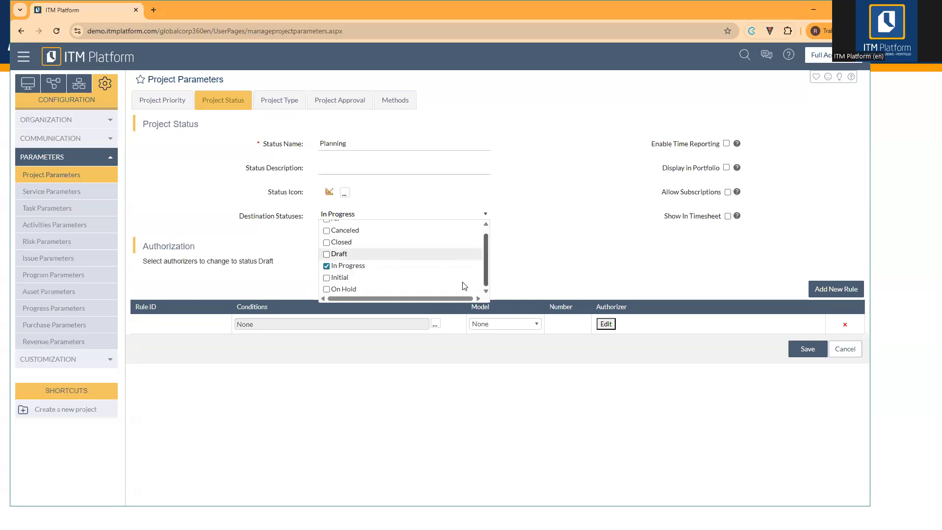
pyautogui.click(327, 289)
pyautogui.click(329, 256)
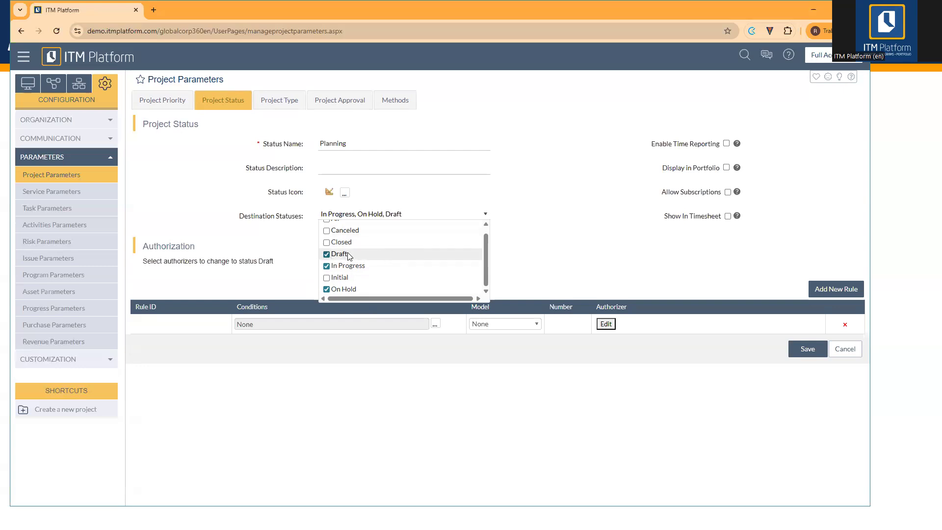
pyautogui.click(523, 256)
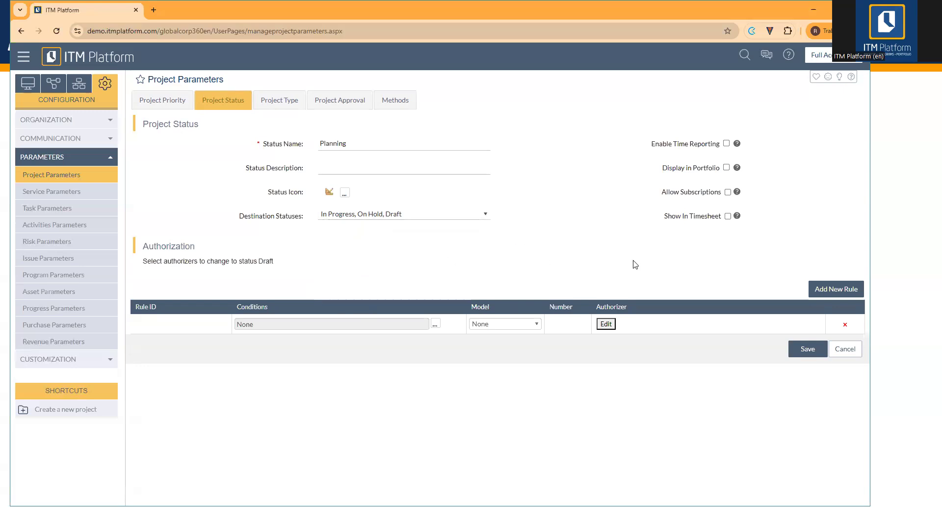
pyautogui.click(800, 348)
# Examine how the Planning status connects to the other statuses in the possible status flows diagram.
pyautogui.moveTo(870, 293); pyautogui.dragTo(889, 418)
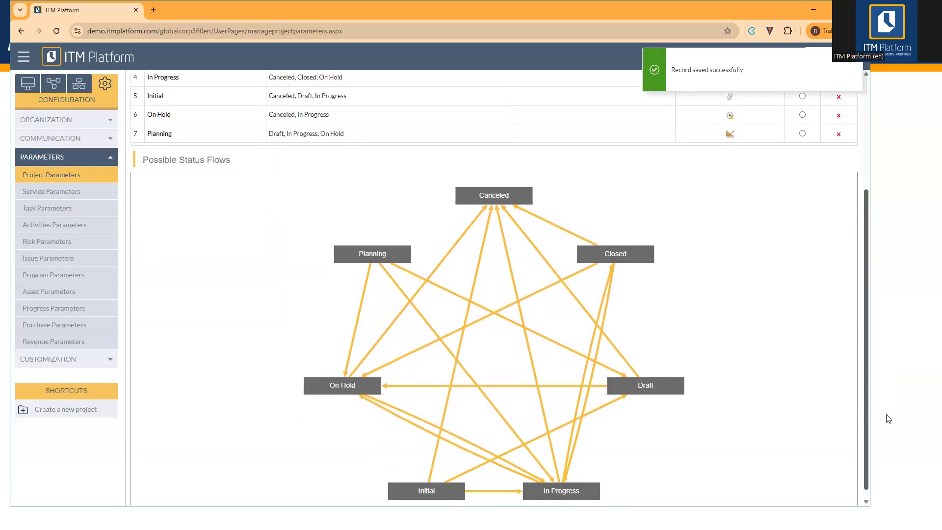
pyautogui.moveTo(395, 409); pyautogui.dragTo(351, 418)
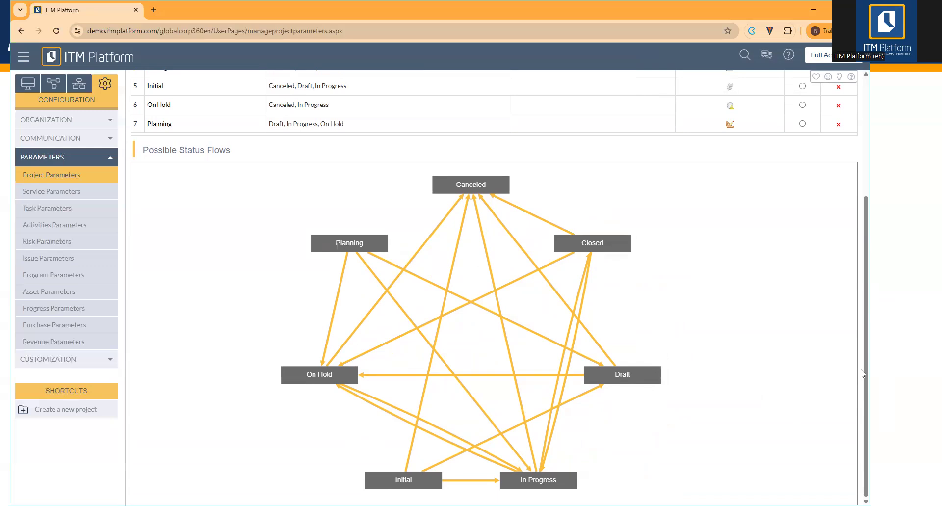
pyautogui.moveTo(866, 369)
pyautogui.mouseDown()
pyautogui.moveTo(864, 335)
pyautogui.moveTo(864, 370)
pyautogui.mouseUp()
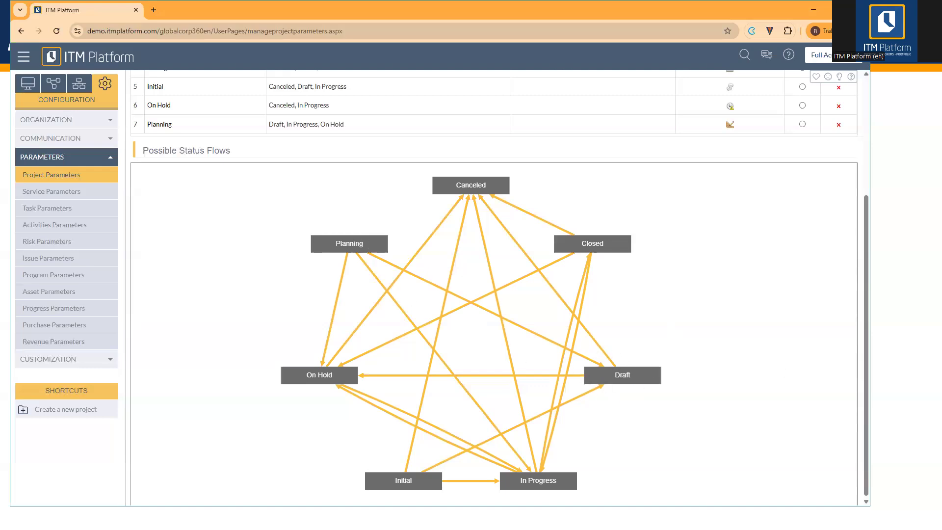
# Add Planning to the Draft status's destination statuses and save the status.
pyautogui.scroll(3, 562, 263)
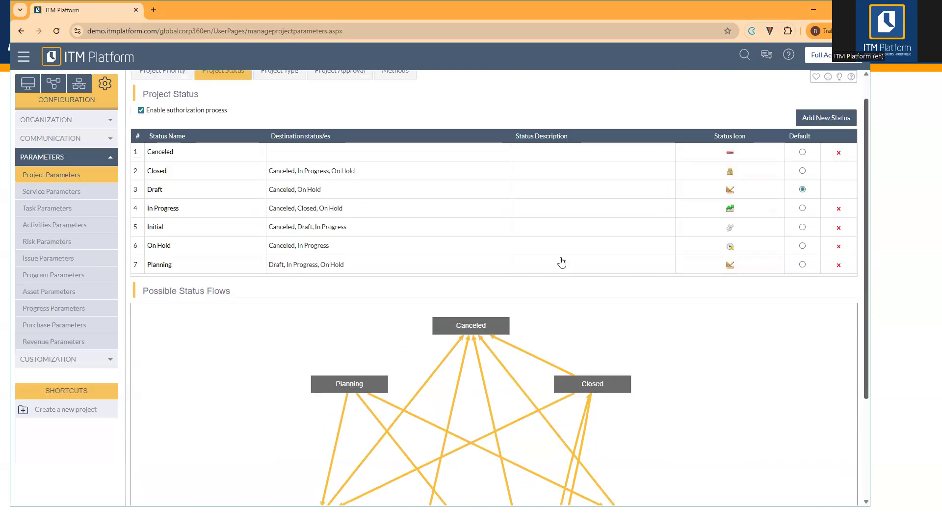
pyautogui.click(158, 194)
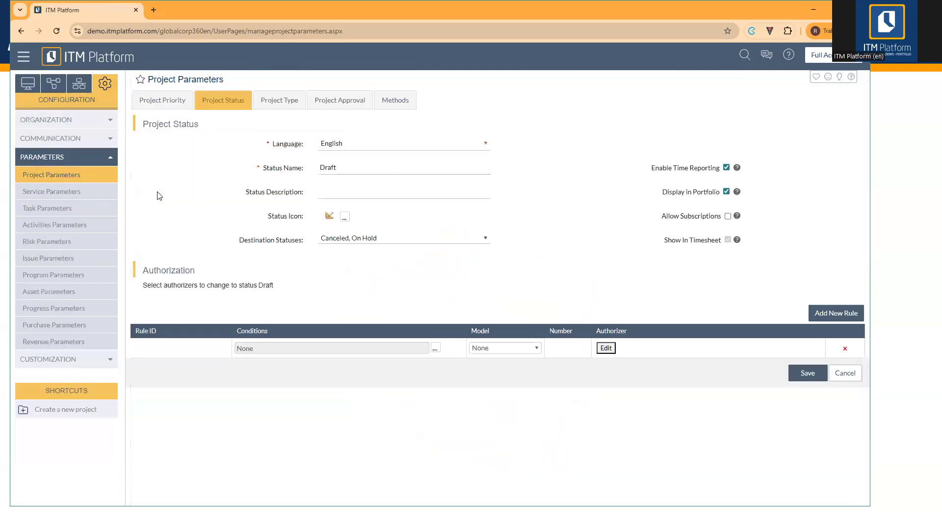
pyautogui.click(456, 242)
pyautogui.scroll(-1, 428, 289)
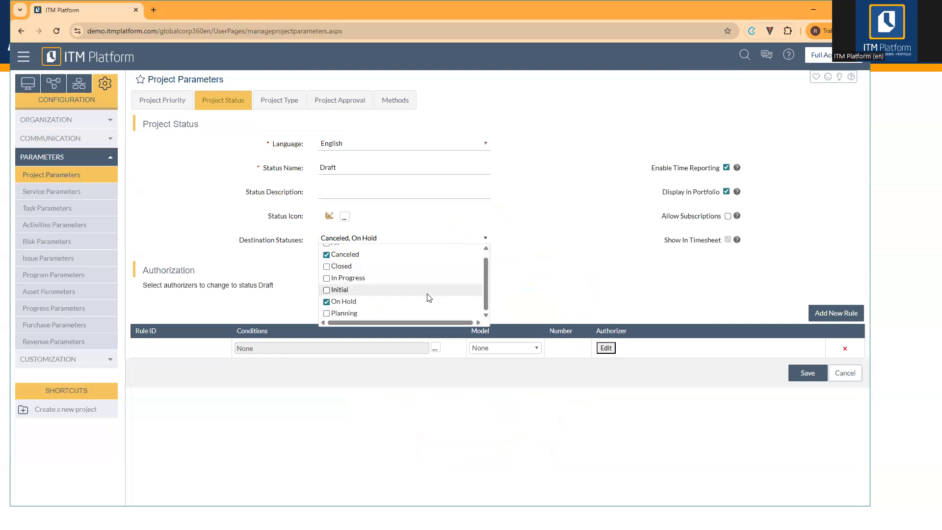
pyautogui.click(326, 314)
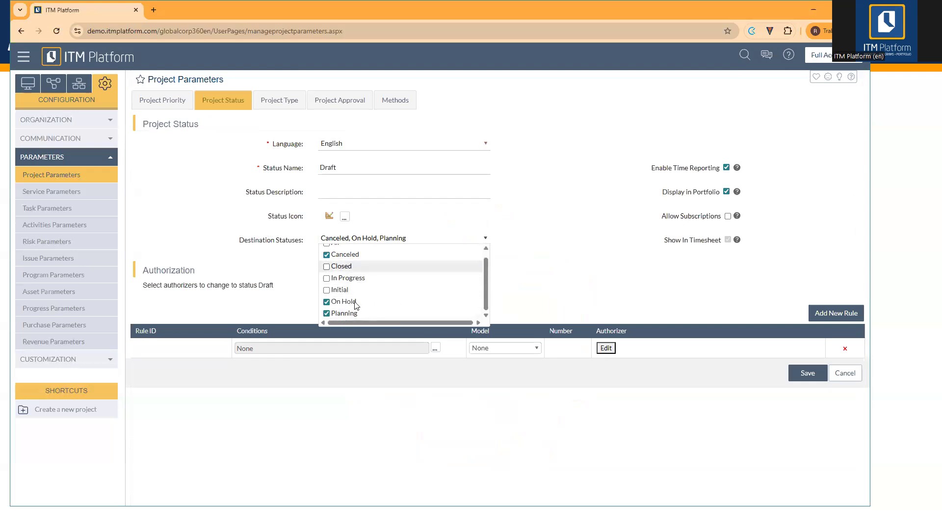
pyautogui.click(600, 257)
pyautogui.click(796, 373)
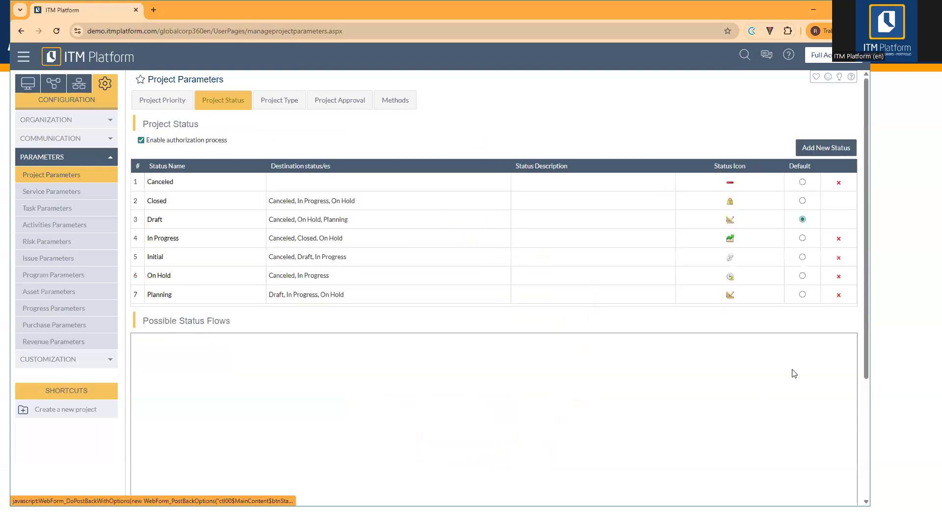
# Check the Draft and Planning connections in the possible status flows diagram, and open the Planning status for editing.
pyautogui.moveTo(865, 331); pyautogui.dragTo(867, 436)
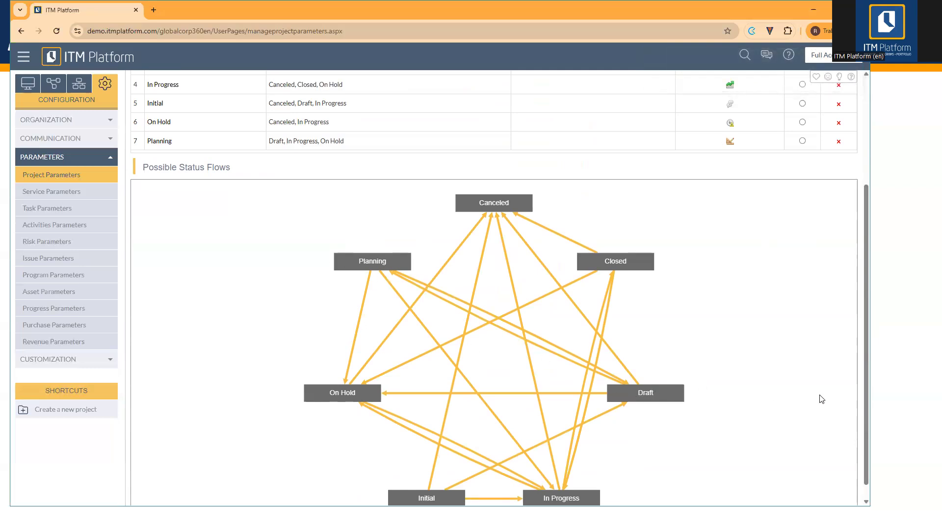
pyautogui.moveTo(864, 396); pyautogui.dragTo(852, 370)
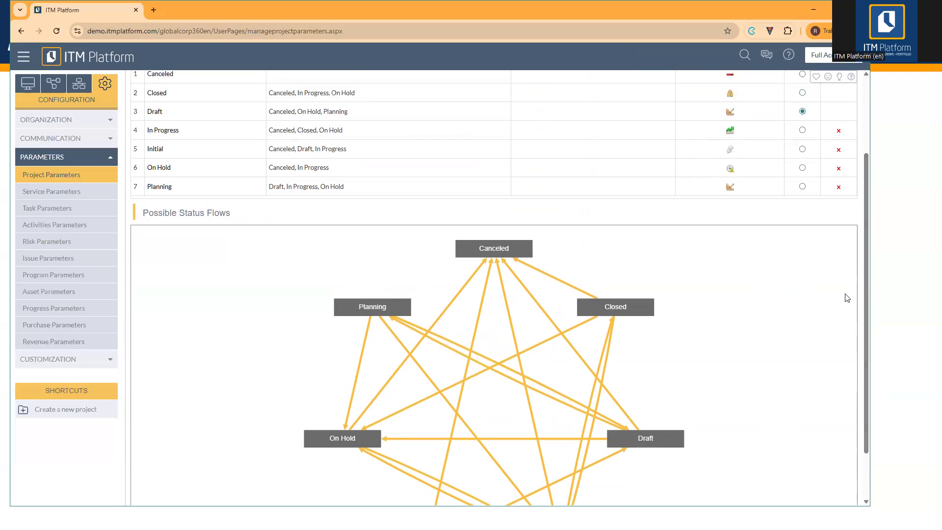
pyautogui.moveTo(866, 294); pyautogui.dragTo(874, 260)
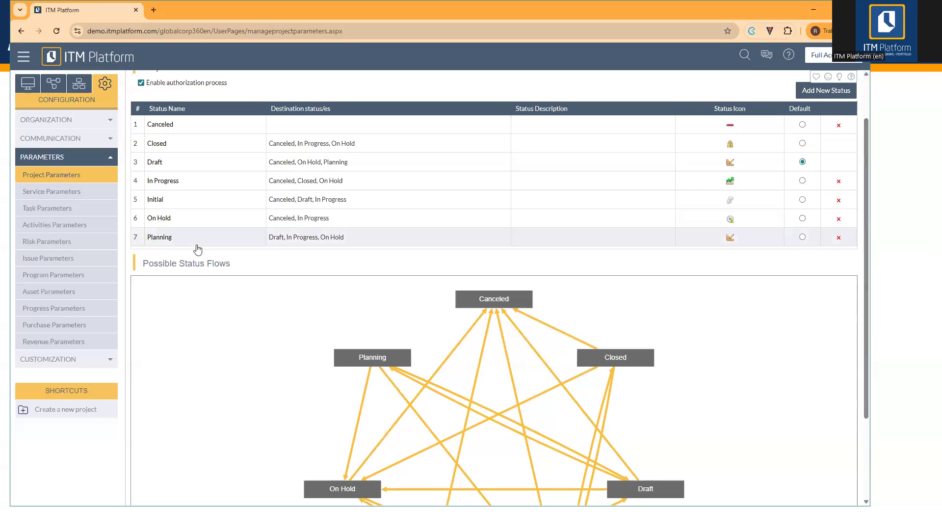
pyautogui.click(167, 239)
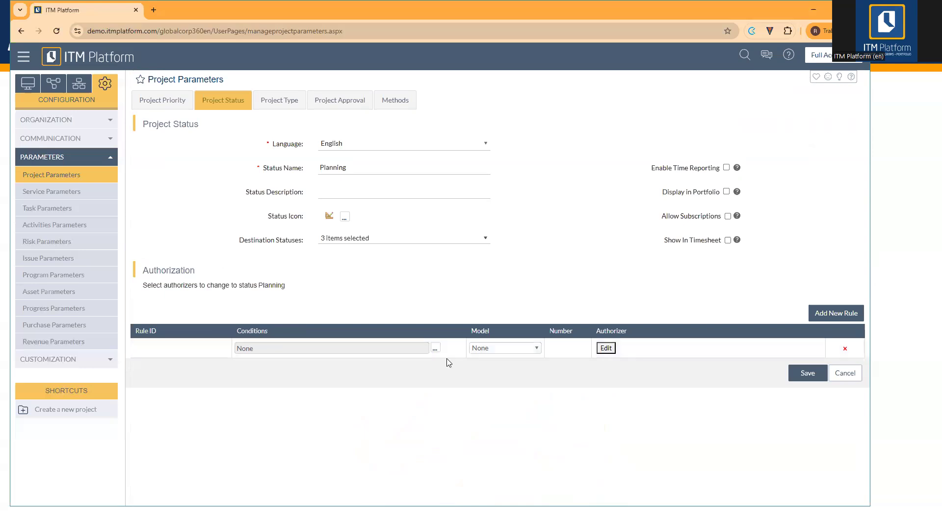
# Add the Full Access user, the Systems Engineer and the Direct Sales account manager as Planning authorizers, and set the authorization model to At least 1.
pyautogui.click(515, 348)
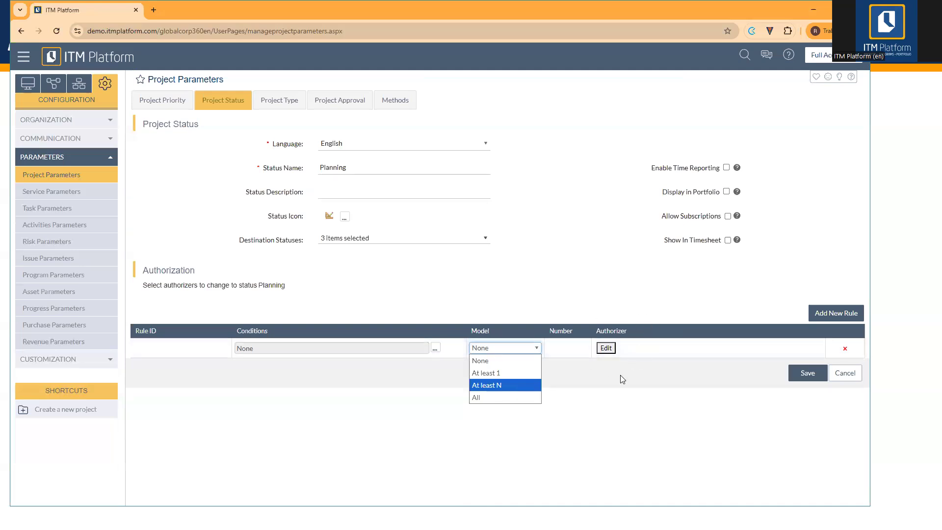
pyautogui.click(621, 396)
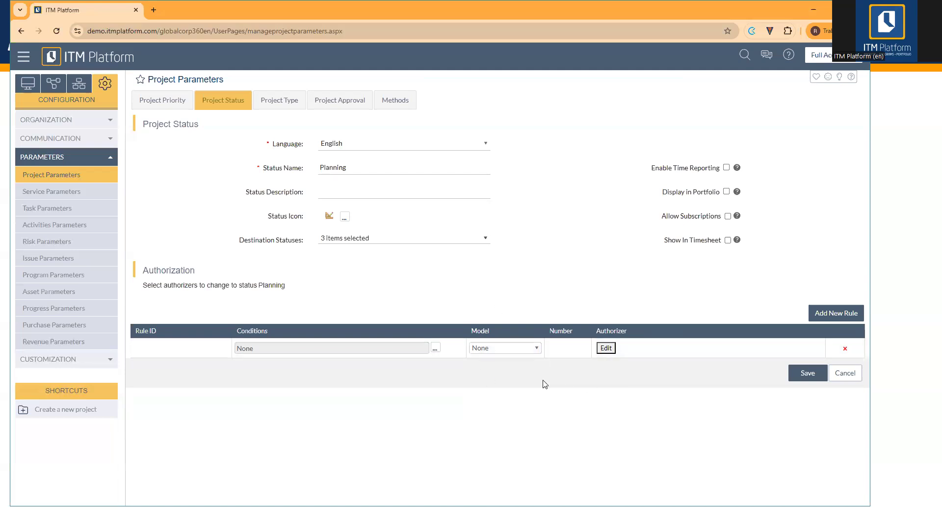
pyautogui.click(606, 349)
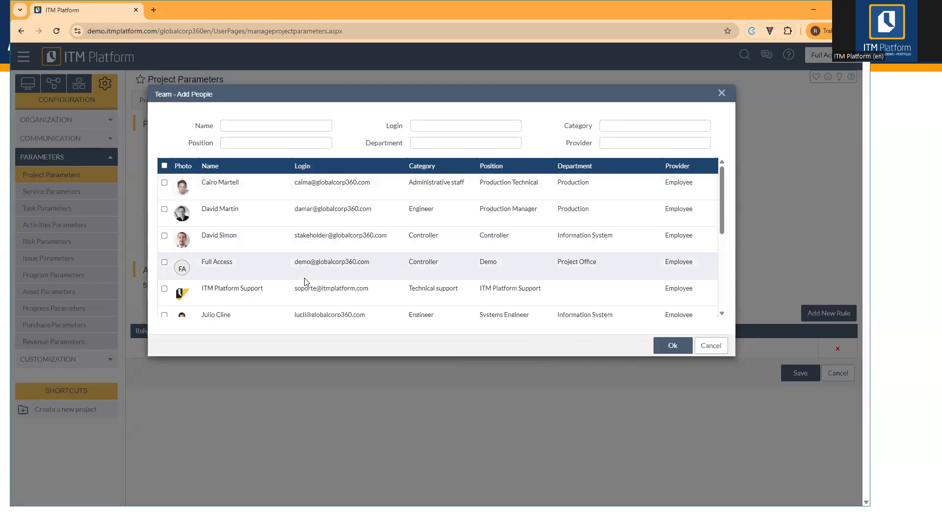
pyautogui.scroll(-5, 305, 282)
pyautogui.scroll(5, 305, 284)
pyautogui.click(164, 262)
pyautogui.scroll(-2, 256, 268)
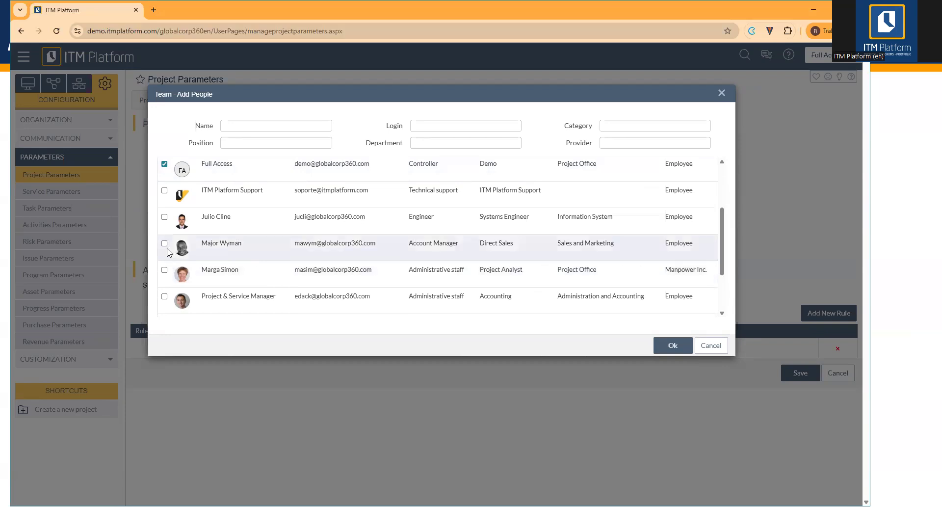
pyautogui.click(165, 216)
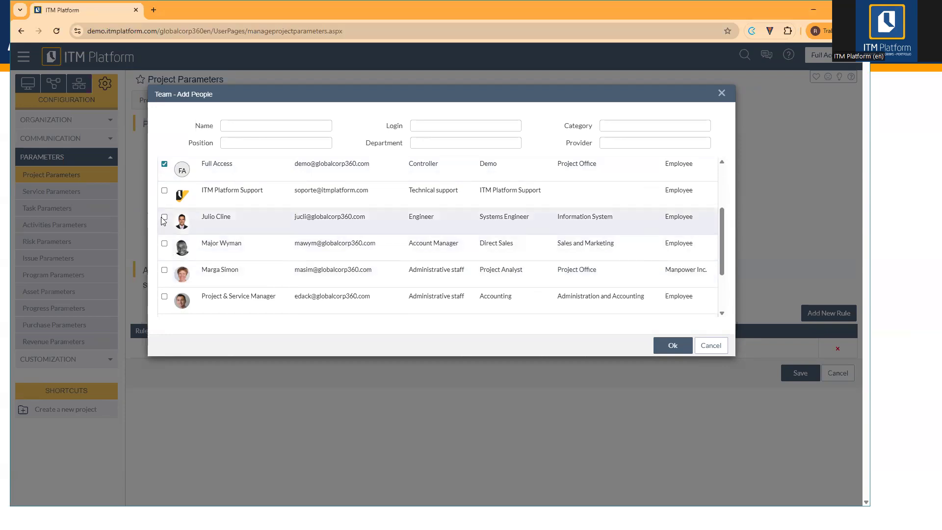
pyautogui.click(164, 244)
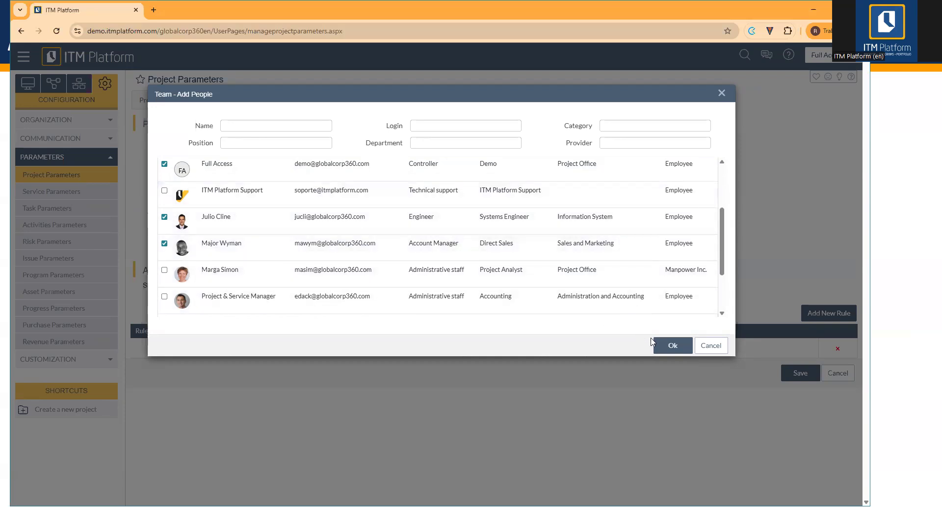
pyautogui.click(661, 346)
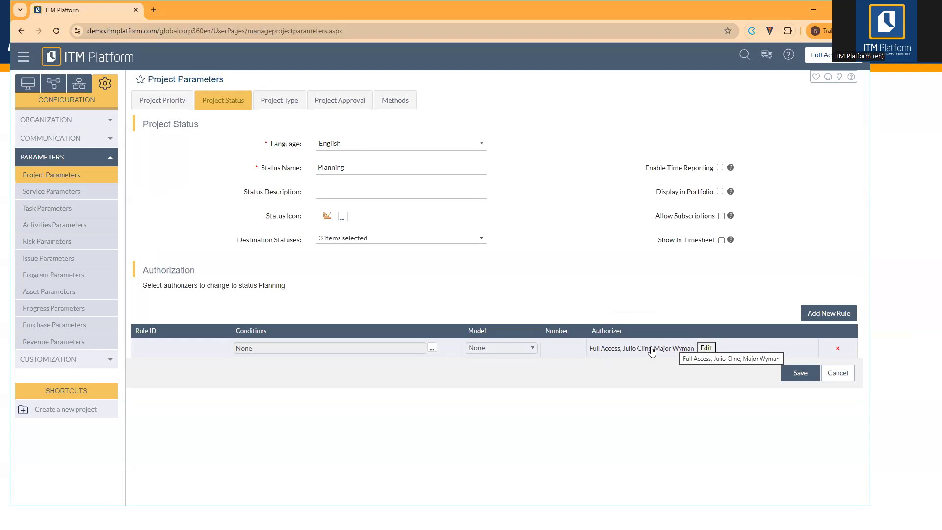
pyautogui.click(533, 350)
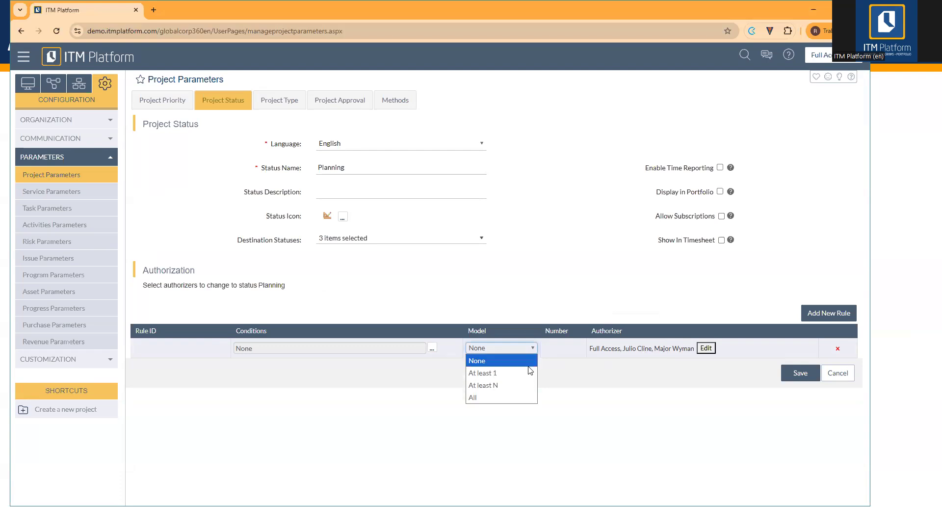
pyautogui.click(521, 373)
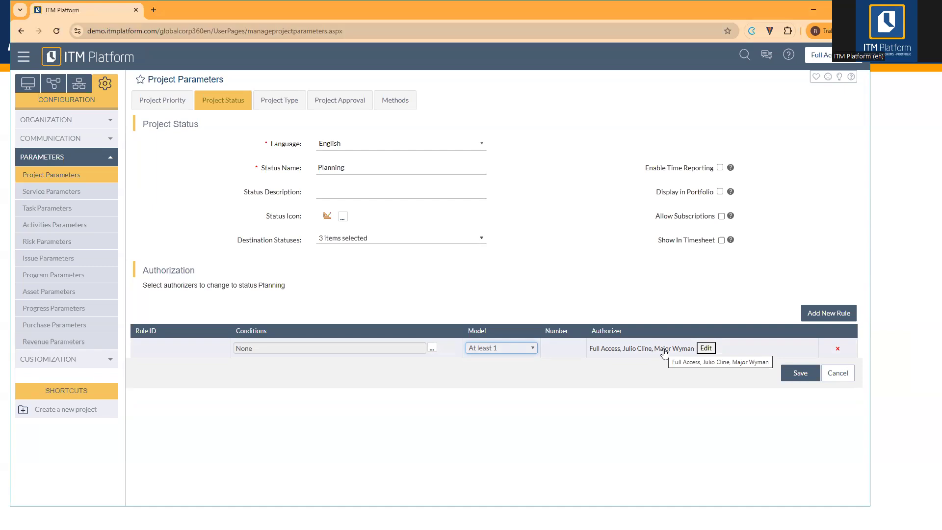
# Try the At least N model with 2 authorizers and the All model, and return the rule to At least 1.
pyautogui.click(530, 349)
pyautogui.click(530, 385)
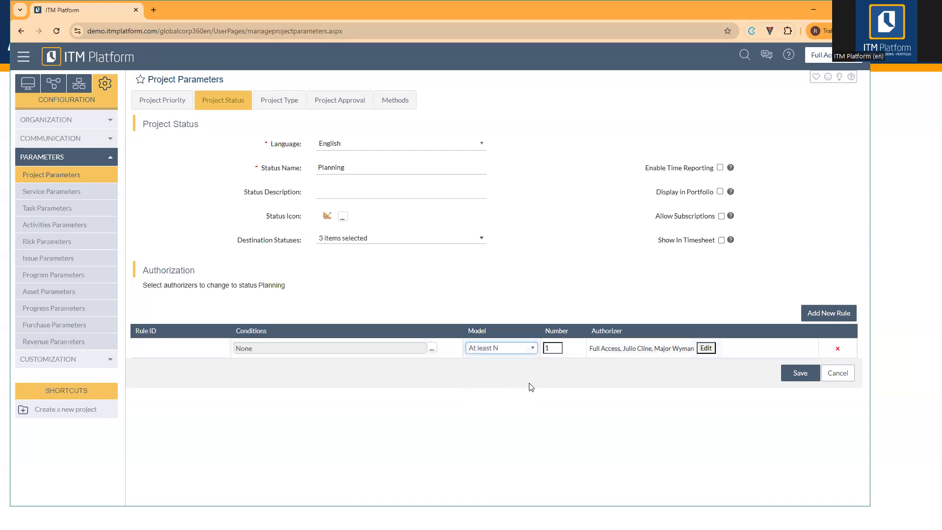
pyautogui.doubleClick(555, 355)
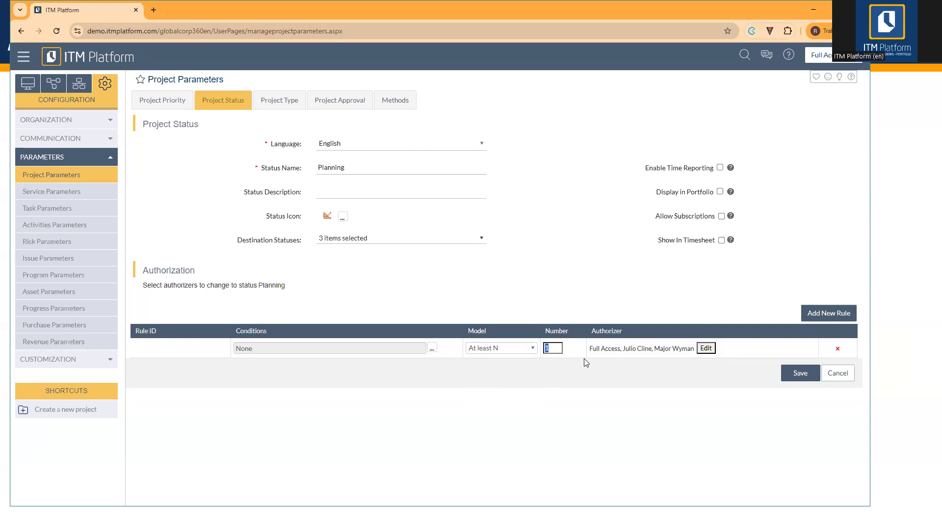
pyautogui.write('2')
pyautogui.click(514, 349)
pyautogui.click(516, 397)
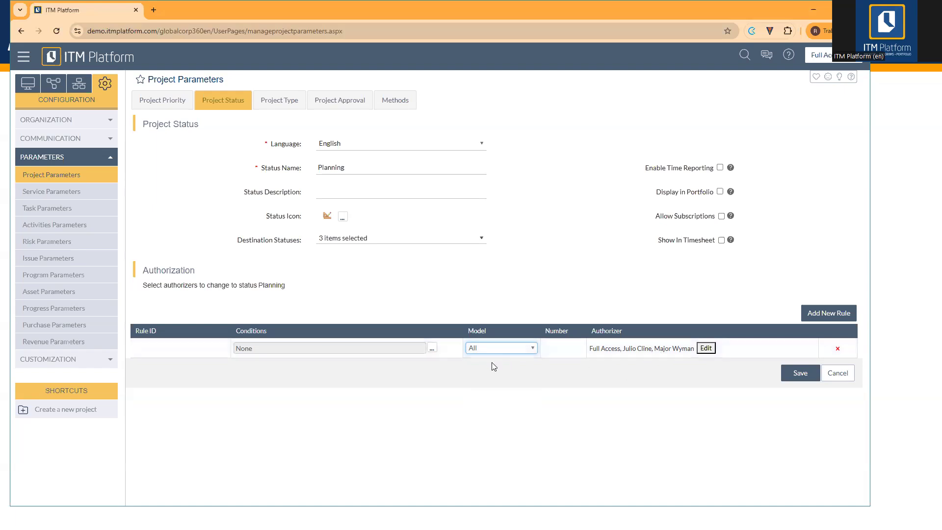
pyautogui.click(496, 349)
pyautogui.click(507, 378)
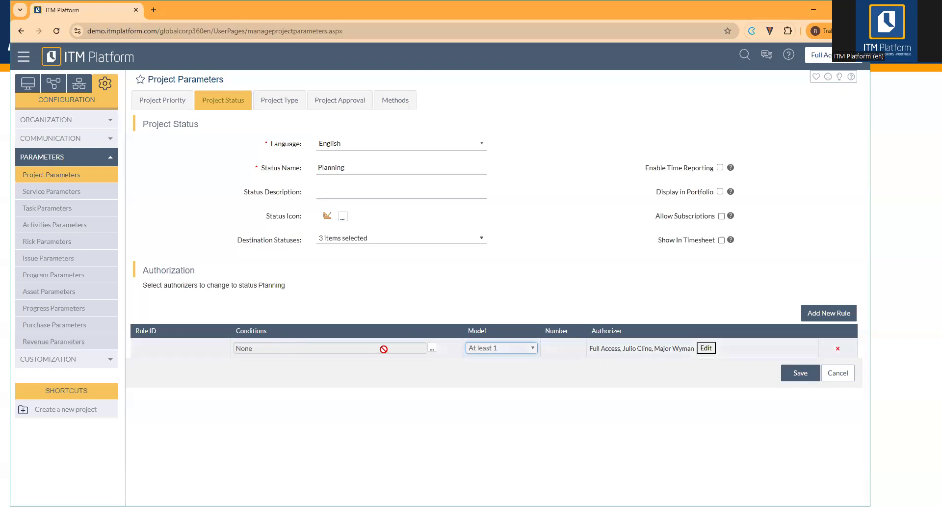
# Give the first Planning authorization rule a condition of Top Down Budget > 5000 and save the filter.
pyautogui.click(432, 348)
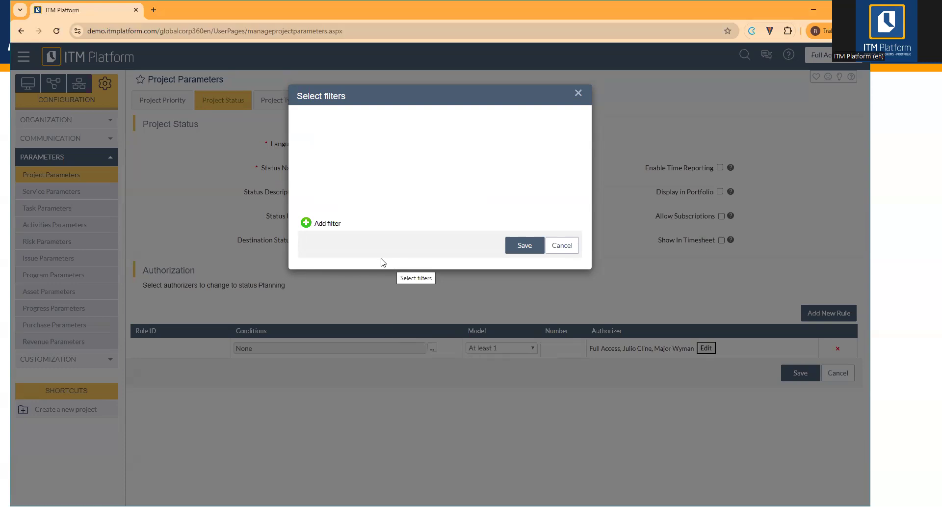
pyautogui.click(310, 230)
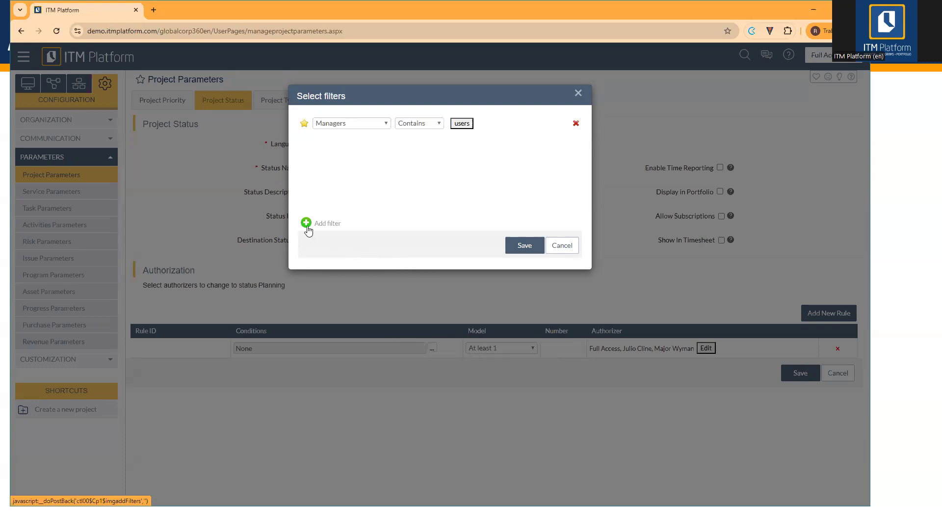
pyautogui.click(370, 127)
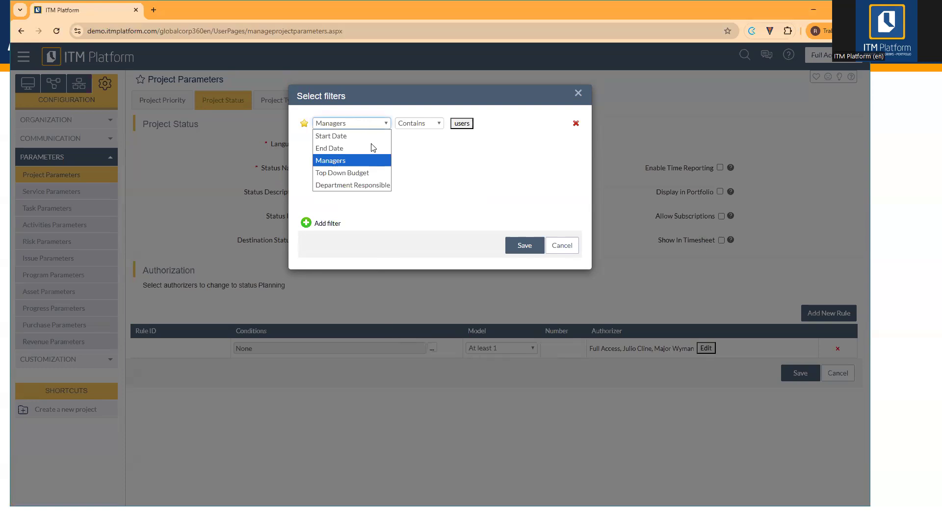
pyautogui.click(371, 173)
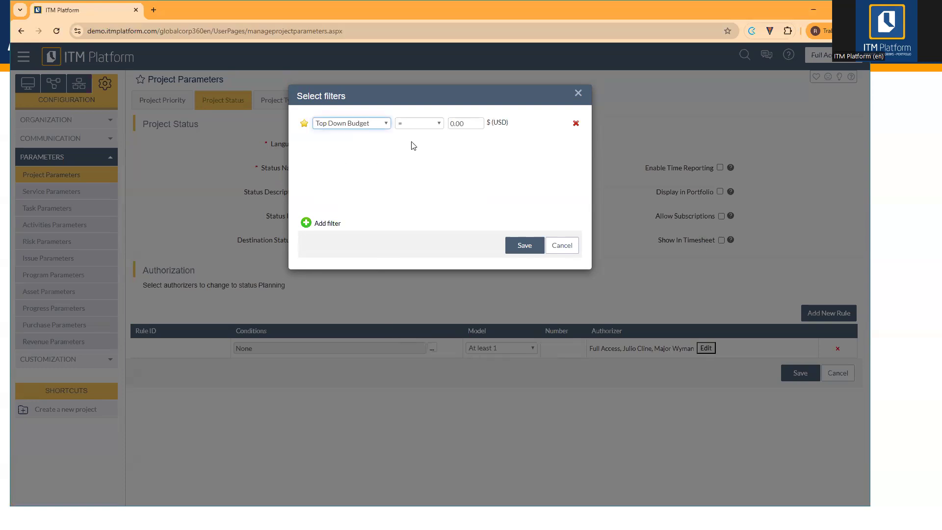
pyautogui.click(437, 127)
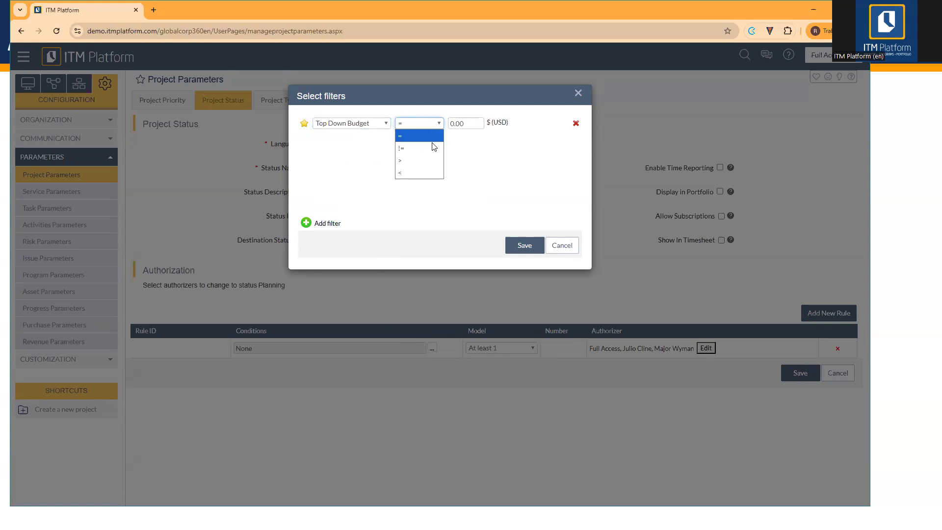
pyautogui.click(417, 161)
pyautogui.click(451, 124)
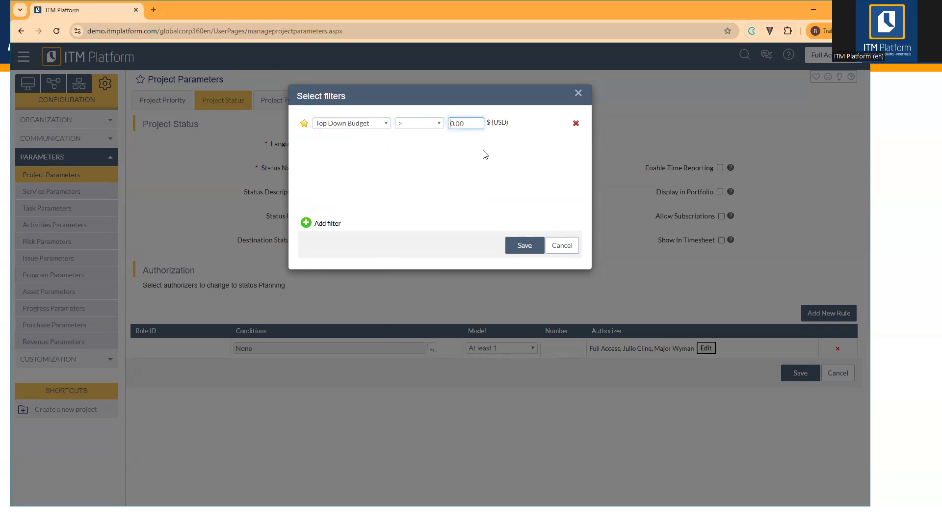
pyautogui.write('5000')
pyautogui.click(504, 134)
pyautogui.click(516, 254)
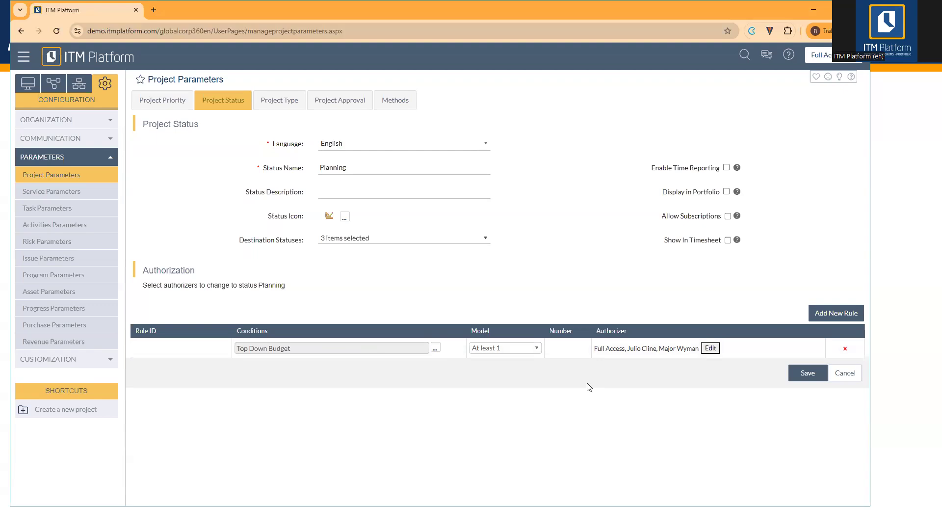
# Add a second Planning authorization rule with the condition Top Down Budget < 5000 and save its filter.
pyautogui.click(836, 313)
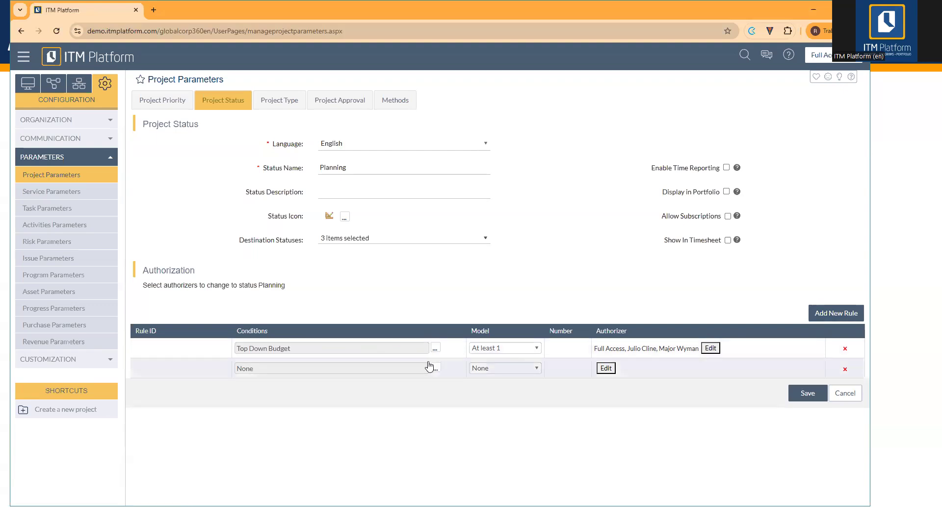
pyautogui.click(434, 368)
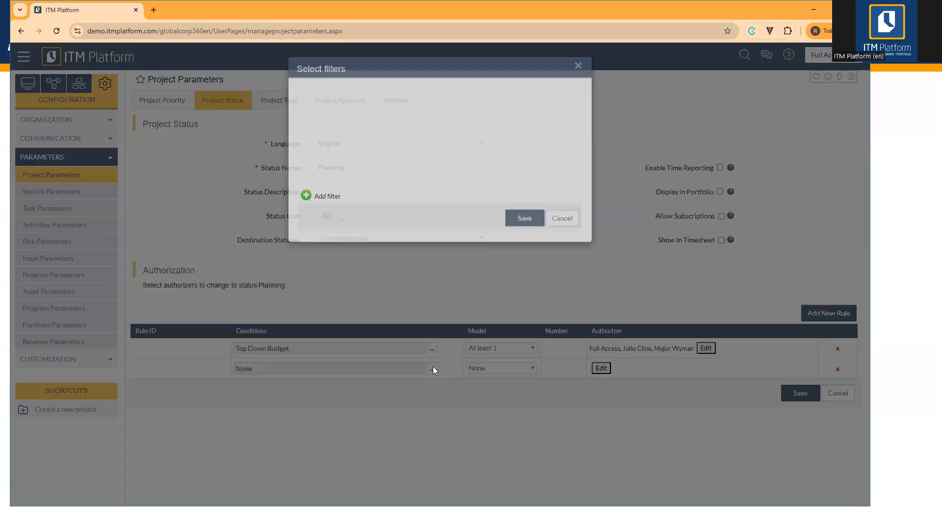
pyautogui.click(327, 226)
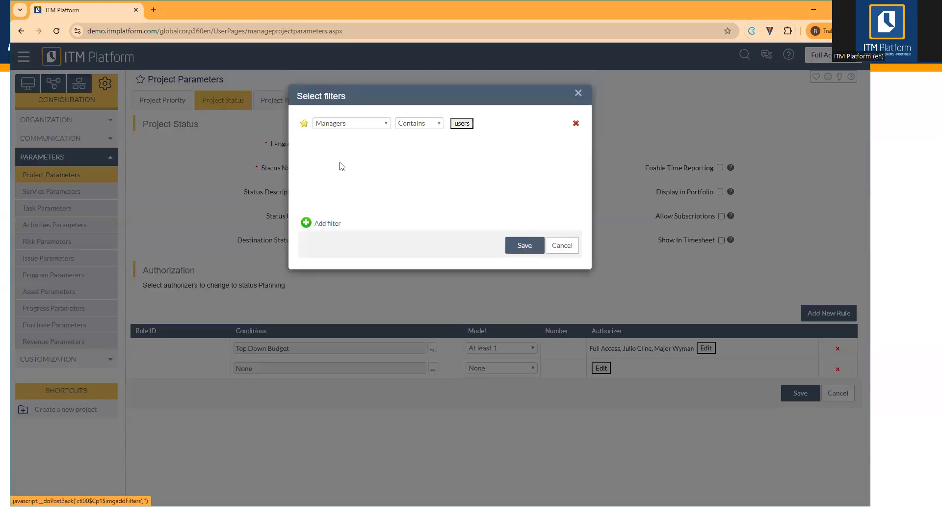
pyautogui.click(377, 125)
pyautogui.click(366, 173)
pyautogui.click(417, 124)
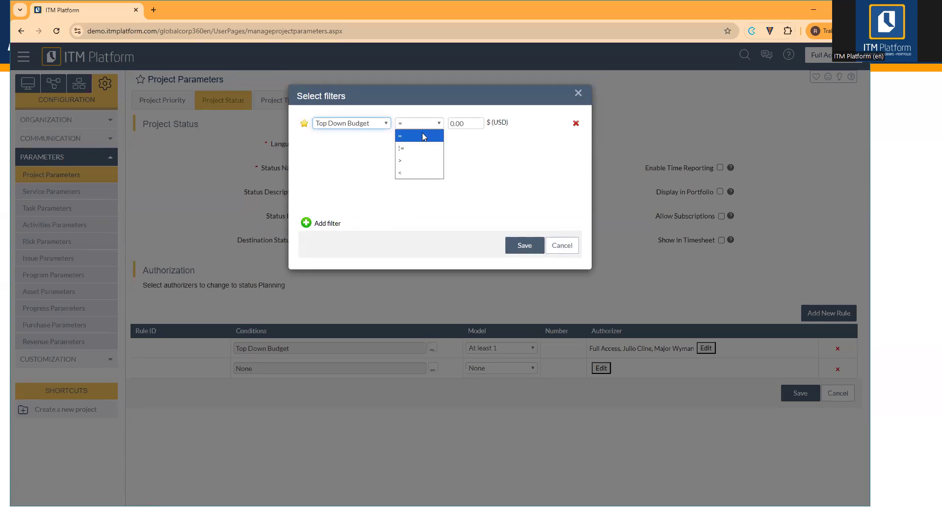
pyautogui.click(411, 172)
pyautogui.click(452, 124)
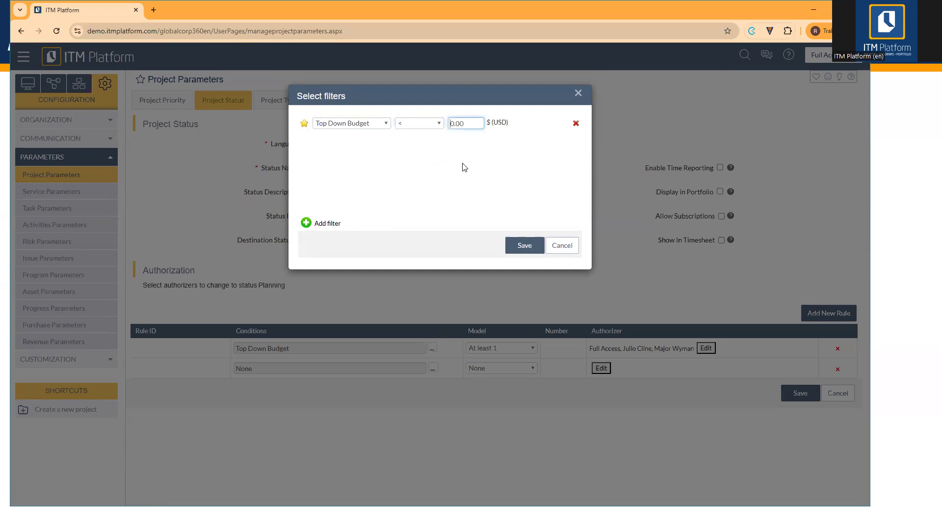
pyautogui.write('5000')
pyautogui.click(521, 245)
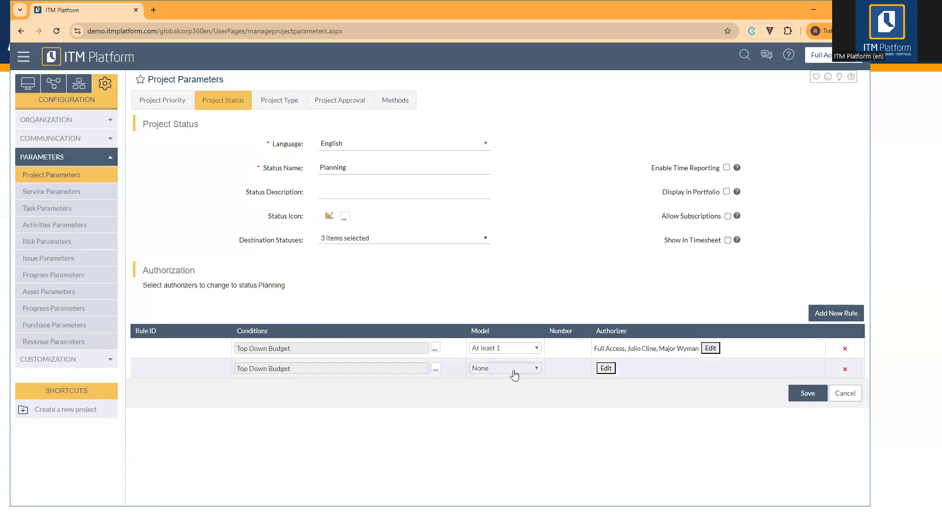
# Try to save the Planning status with the second authorization rule's model left at None.
pyautogui.click(807, 390)
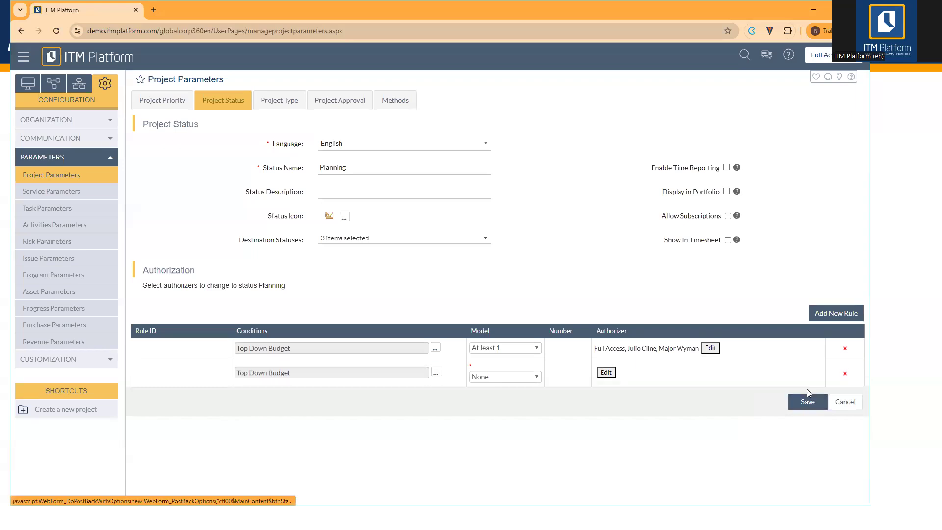
pyautogui.click(533, 377)
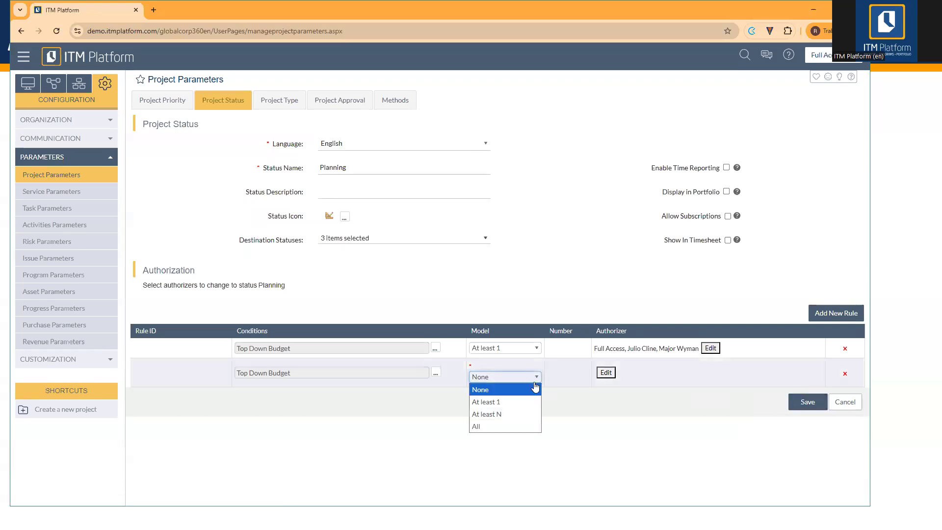
pyautogui.click(537, 390)
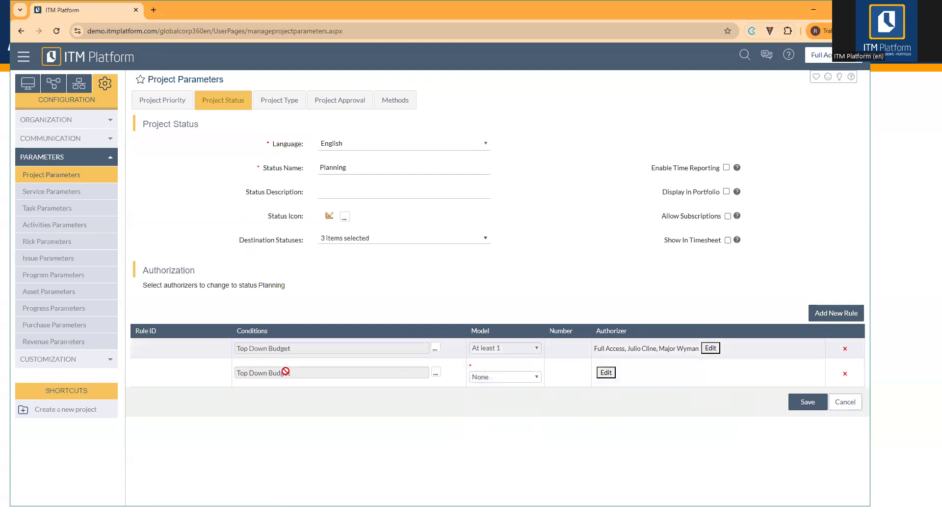
pyautogui.click(481, 379)
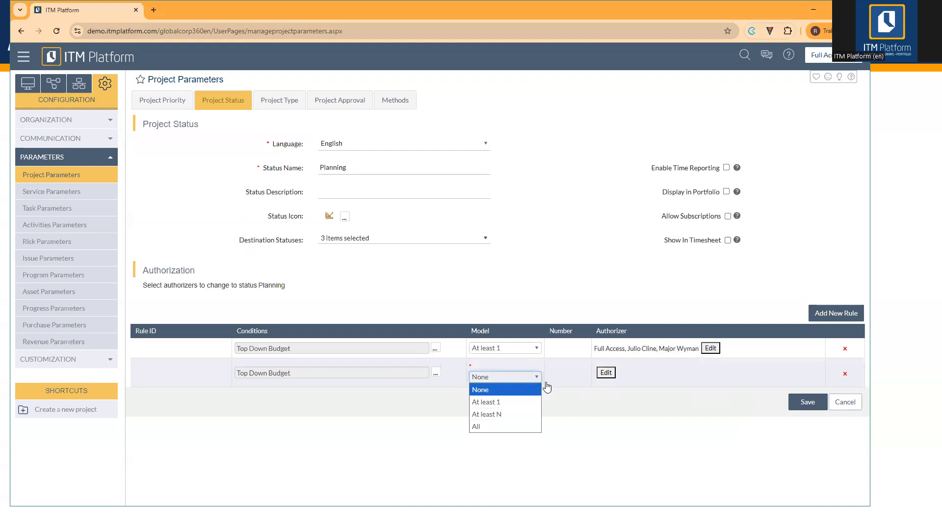
pyautogui.click(570, 389)
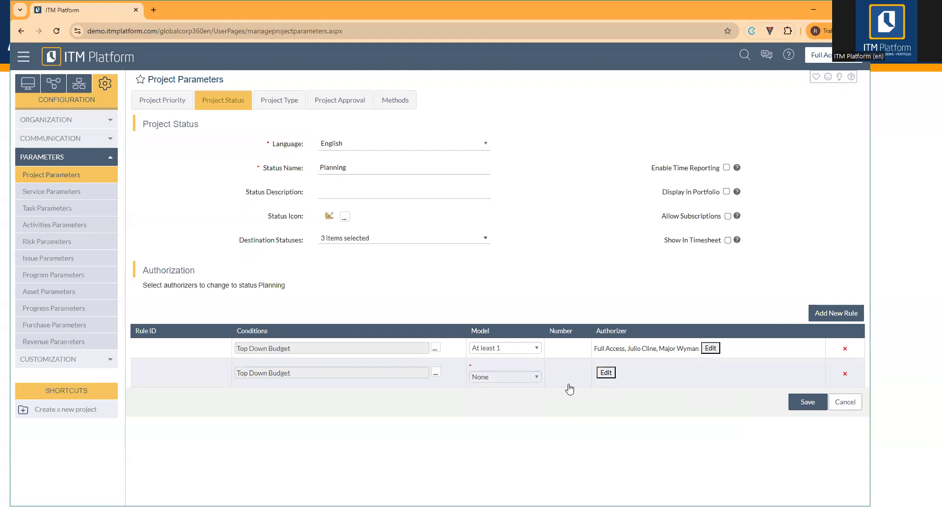
# Delete the second Top Down Budget authorization rule and save the Planning status.
pyautogui.click(844, 376)
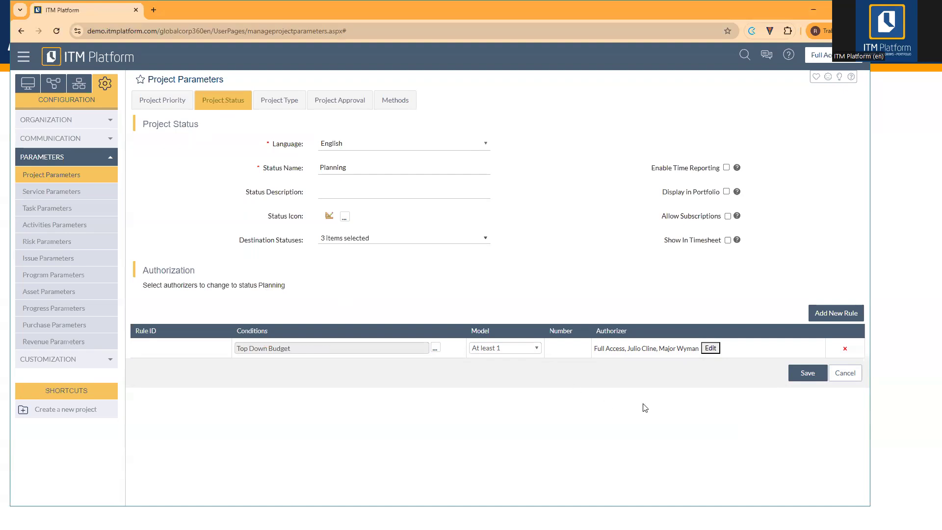
pyautogui.click(803, 374)
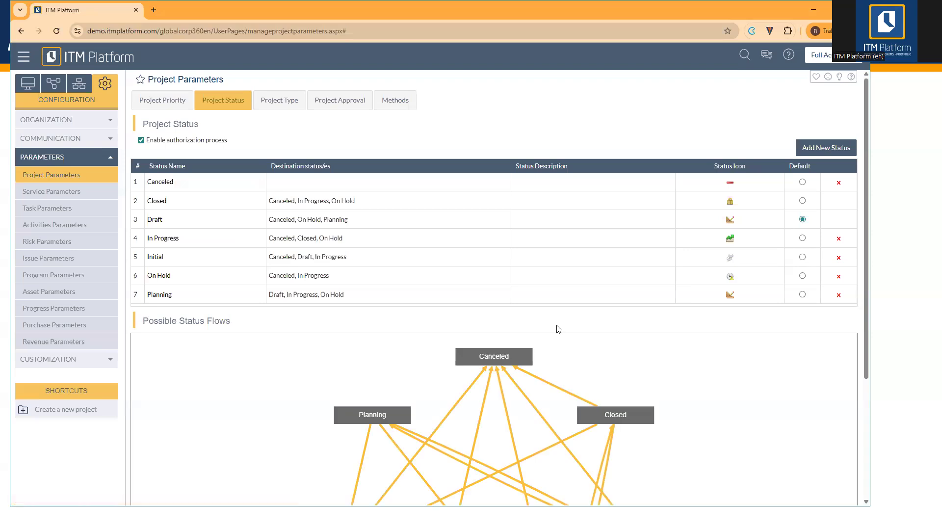
pyautogui.moveTo(866, 296)
pyautogui.mouseDown()
pyautogui.moveTo(862, 399)
pyautogui.moveTo(860, 287)
pyautogui.mouseUp()
# Go to the management project list and start a new project.
pyautogui.click(51, 88)
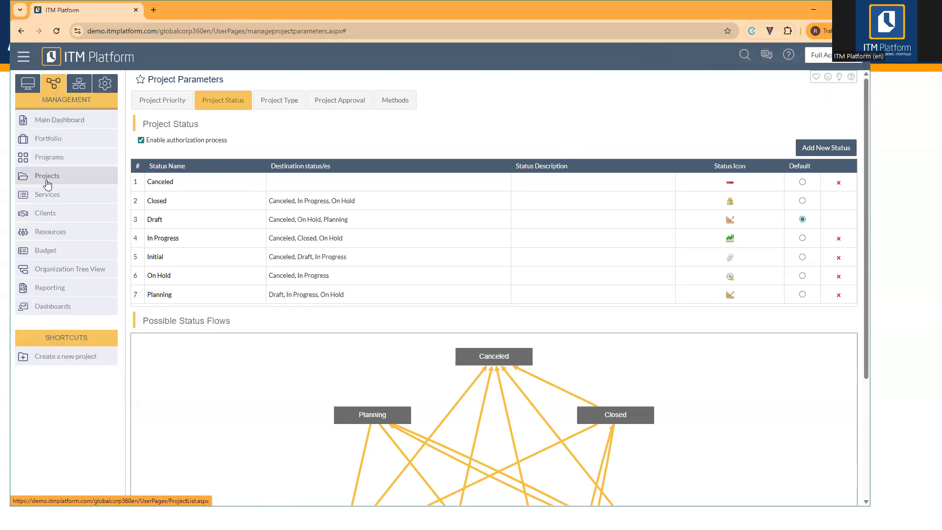
pyautogui.click(47, 184)
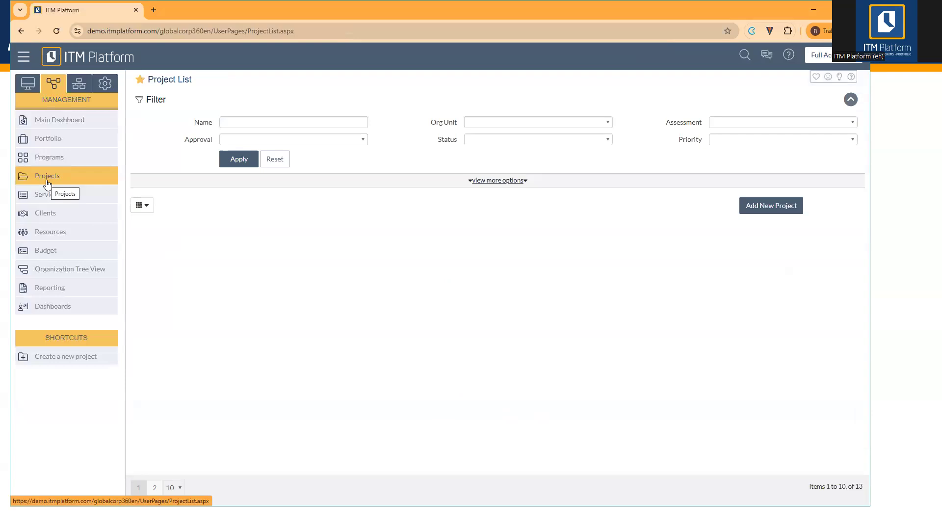
pyautogui.click(755, 211)
pyautogui.click(759, 235)
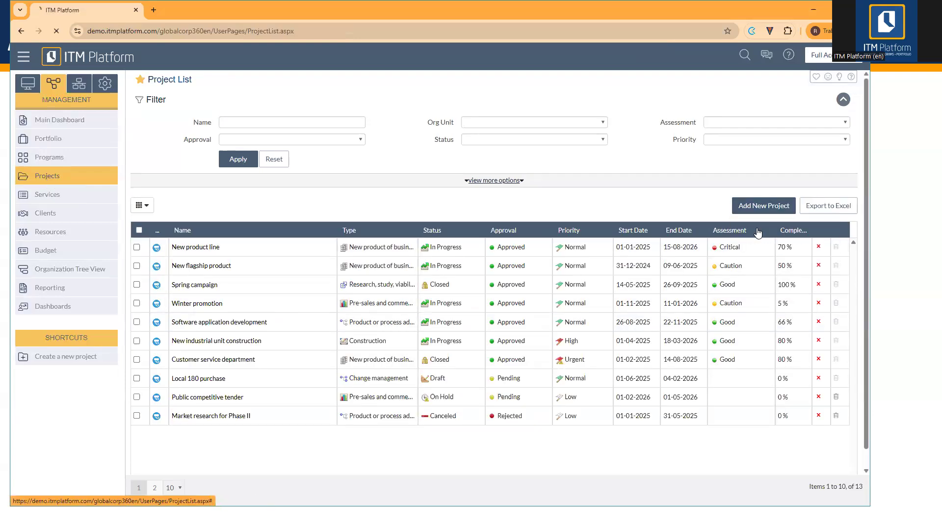
# Name the project Workflow Test, set its project type to Consultancy and save it.
pyautogui.click(368, 168)
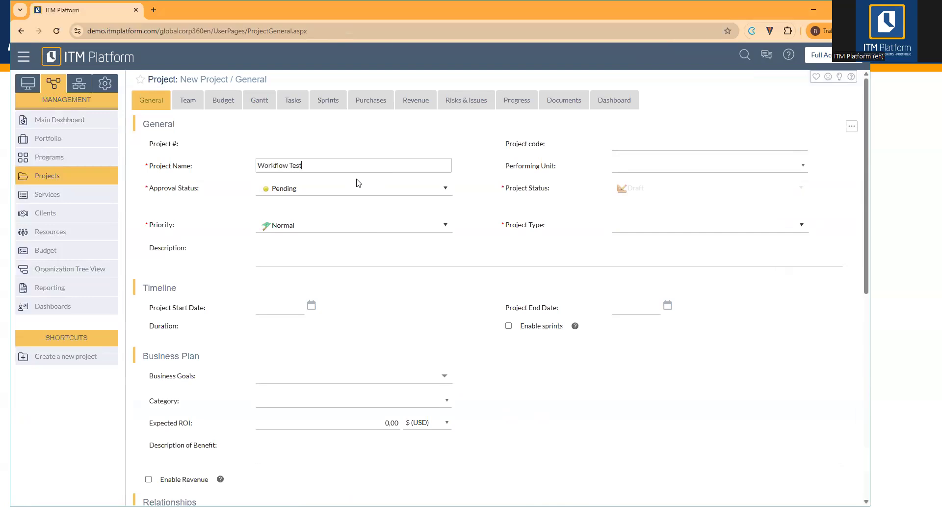
pyautogui.click(653, 227)
pyautogui.click(653, 241)
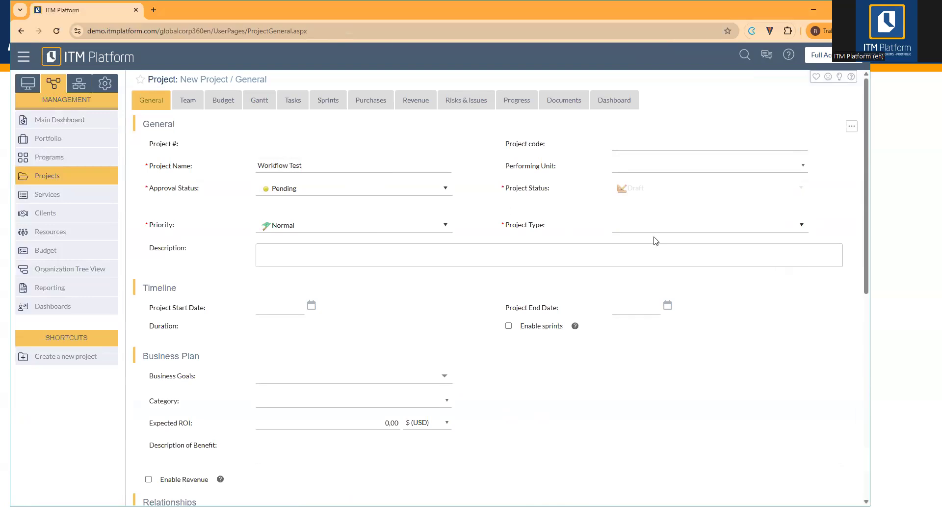
pyautogui.click(659, 232)
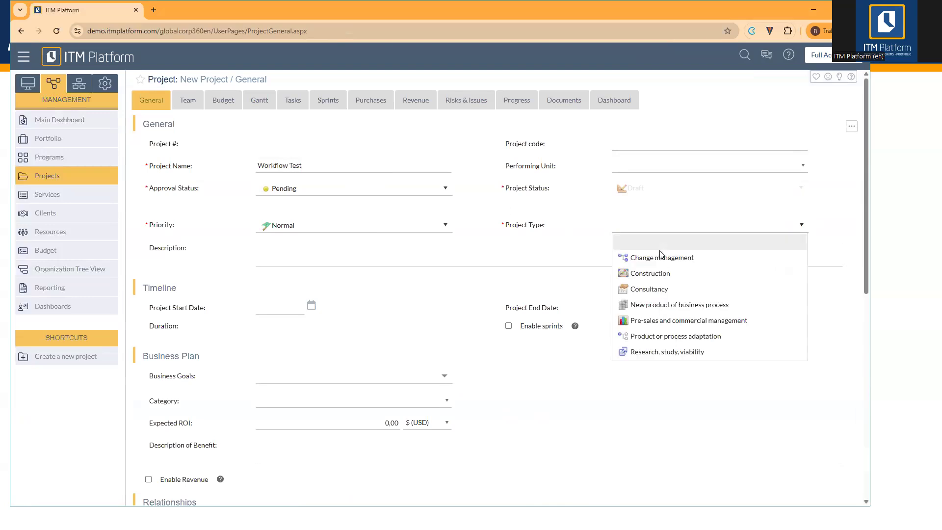
pyautogui.click(688, 292)
pyautogui.scroll(-8, 768, 368)
pyautogui.click(799, 491)
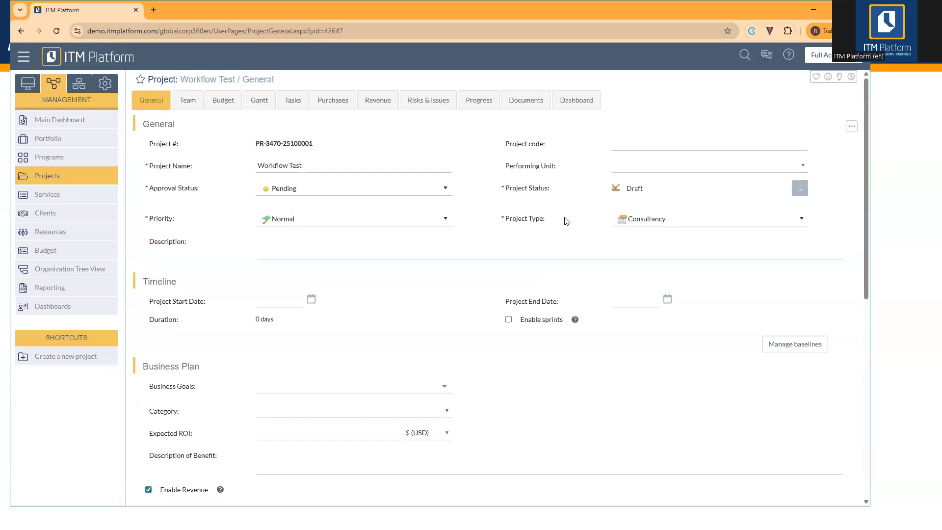
pyautogui.hotkey('ctrl', 'shift', 'w')
pyautogui.moveTo(497, 178); pyautogui.dragTo(818, 197)
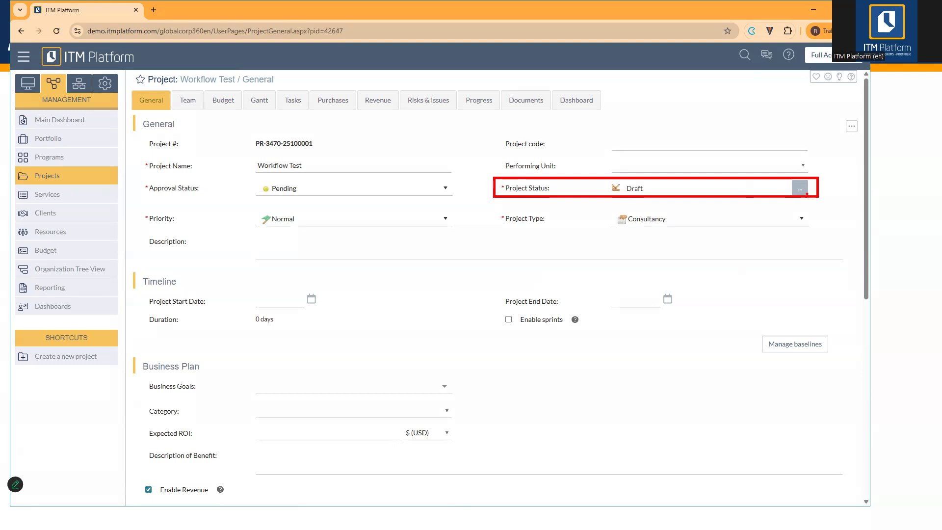
pyautogui.press('Escape')
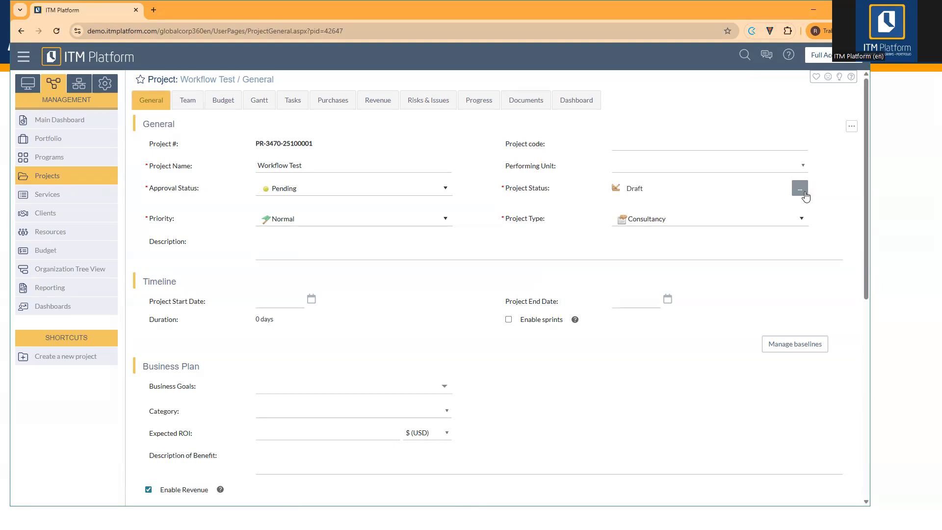
# Check the authorizers required to change Workflow Test from Draft to On Hold, Canceled and Planning, without saving a new status.
pyautogui.click(805, 193)
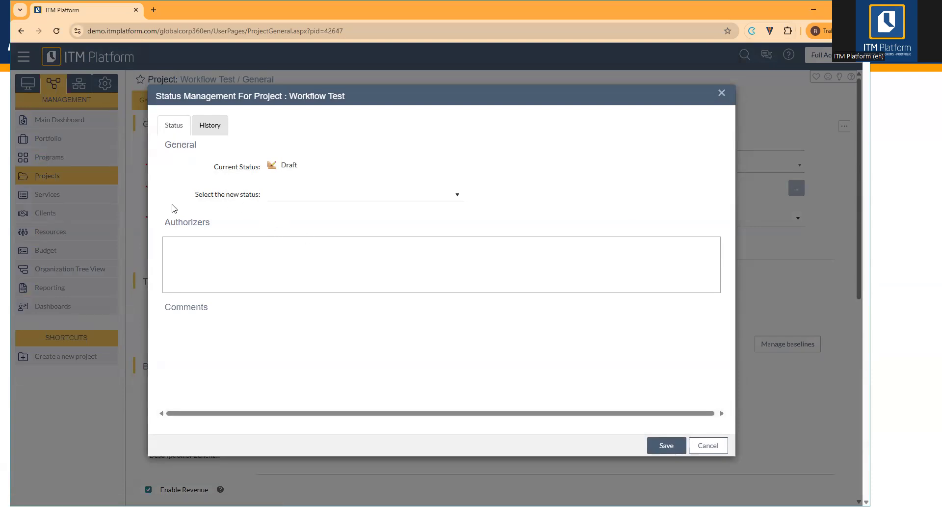
pyautogui.click(457, 196)
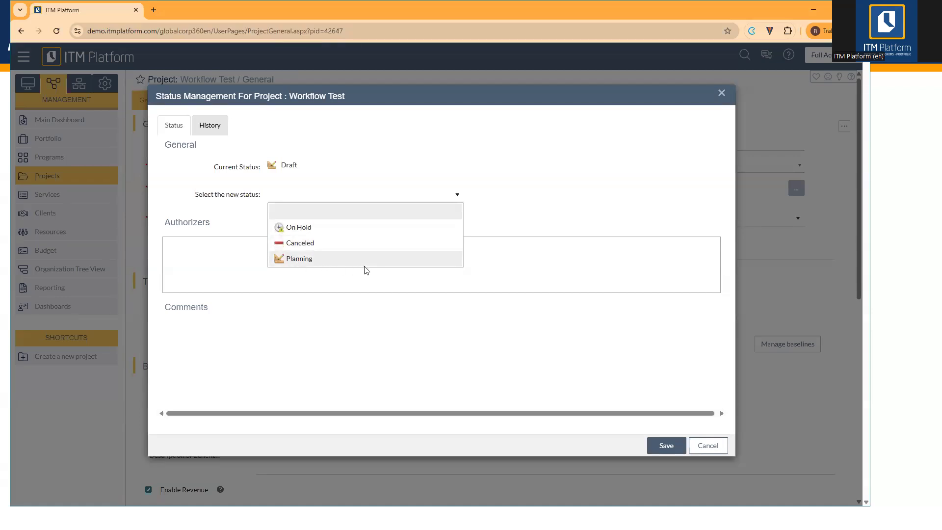
pyautogui.click(351, 234)
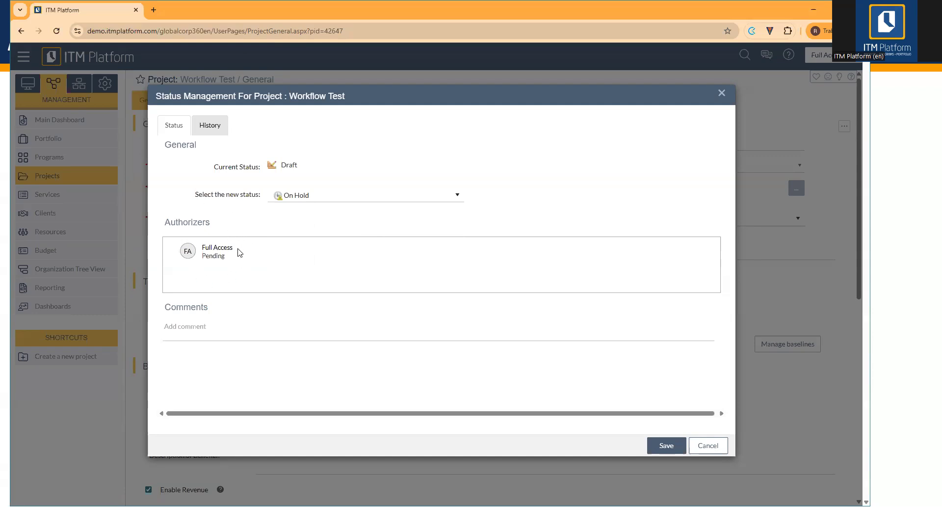
pyautogui.click(311, 199)
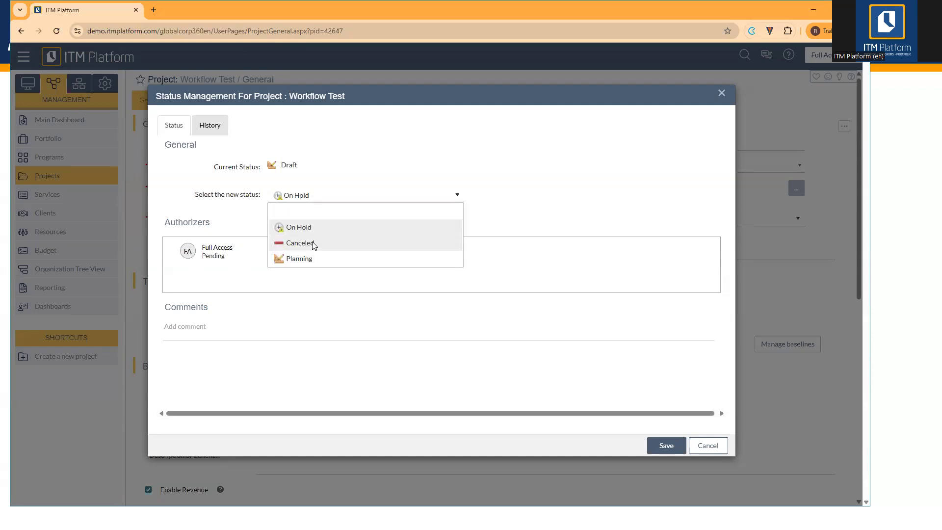
pyautogui.click(313, 243)
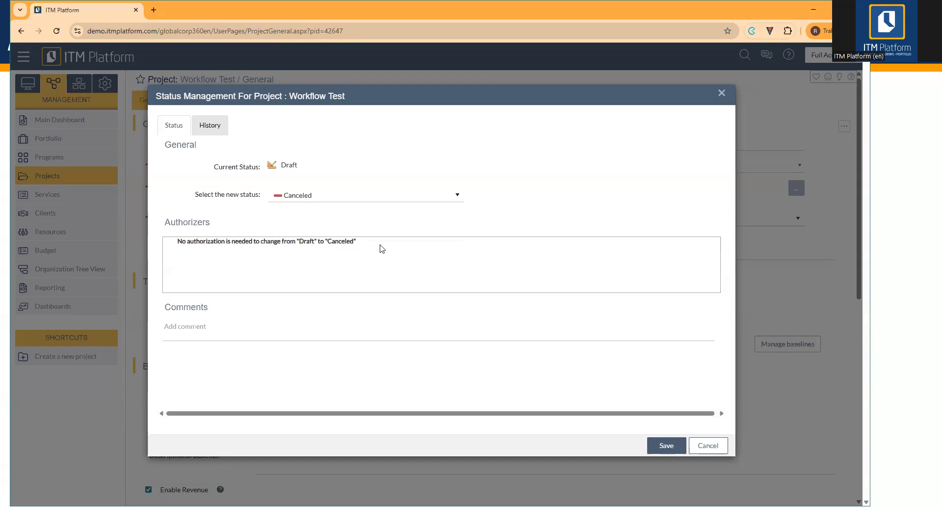
pyautogui.click(381, 198)
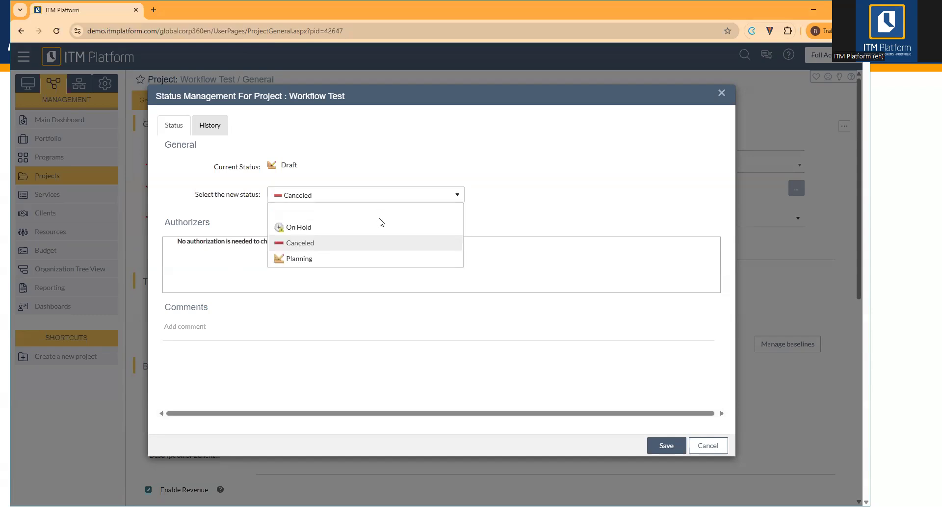
pyautogui.click(313, 259)
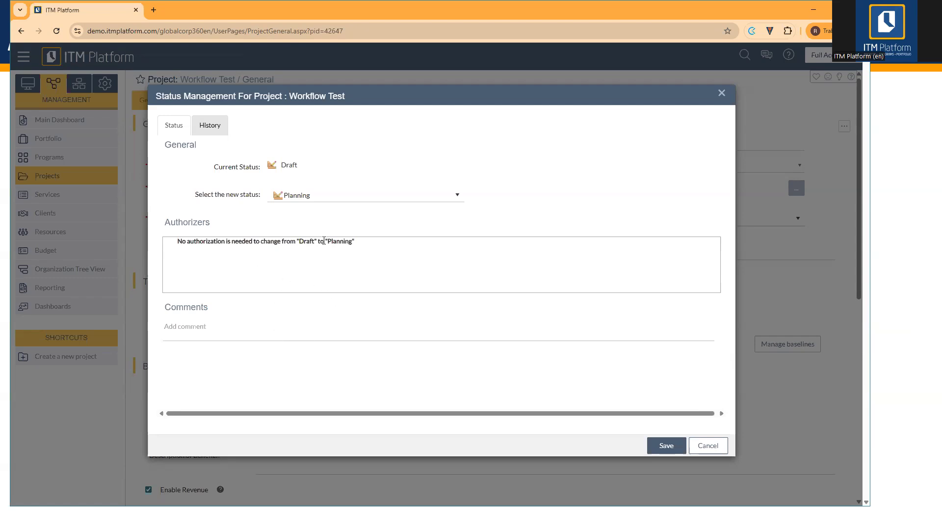
pyautogui.click(341, 200)
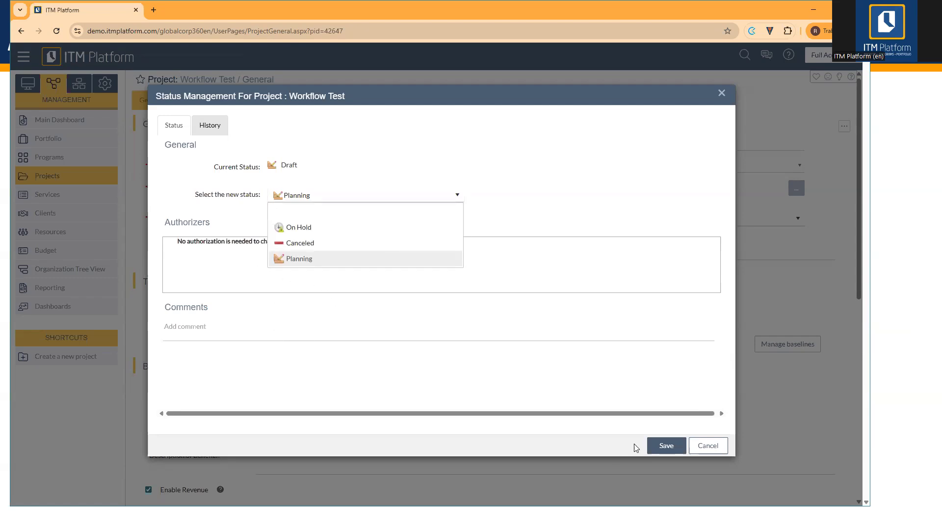
pyautogui.click(706, 445)
pyautogui.click(490, 103)
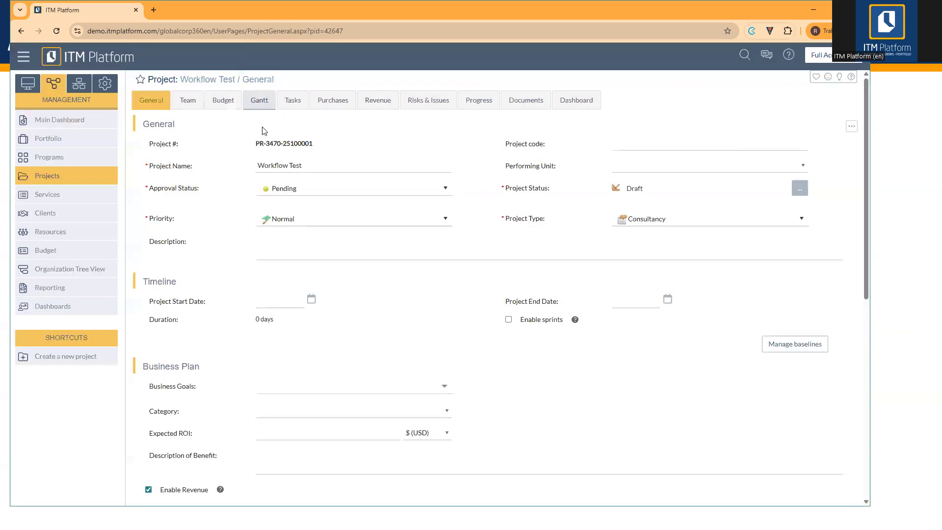
# Save the Workflow Test project and reload its General page.
pyautogui.scroll(-8, 654, 330)
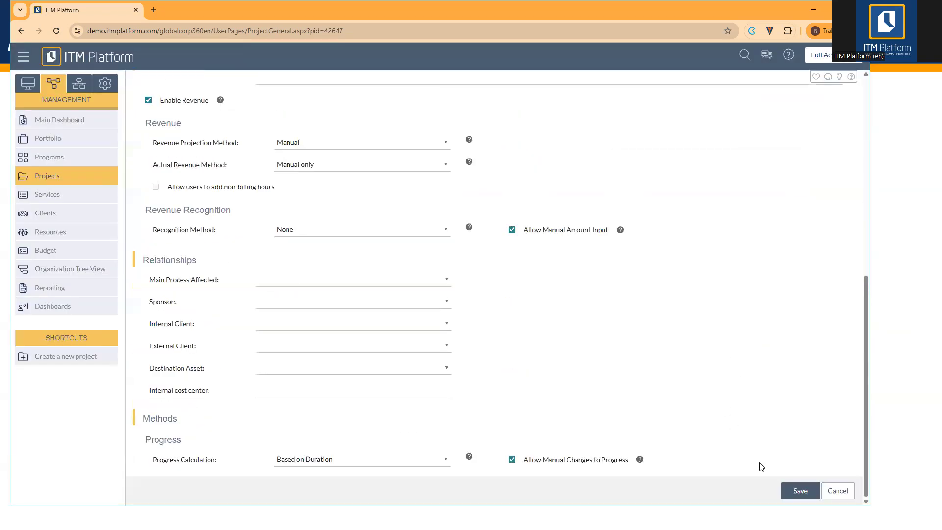
pyautogui.click(804, 490)
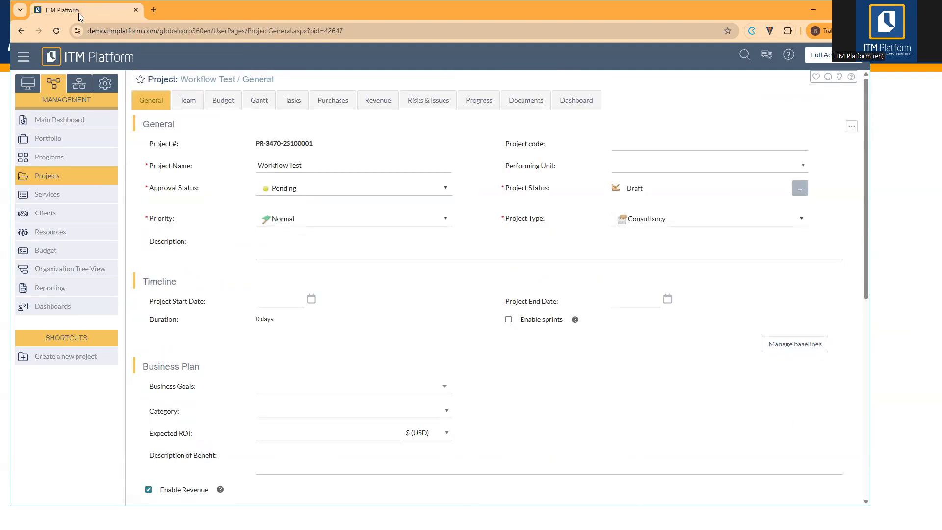
pyautogui.click(57, 30)
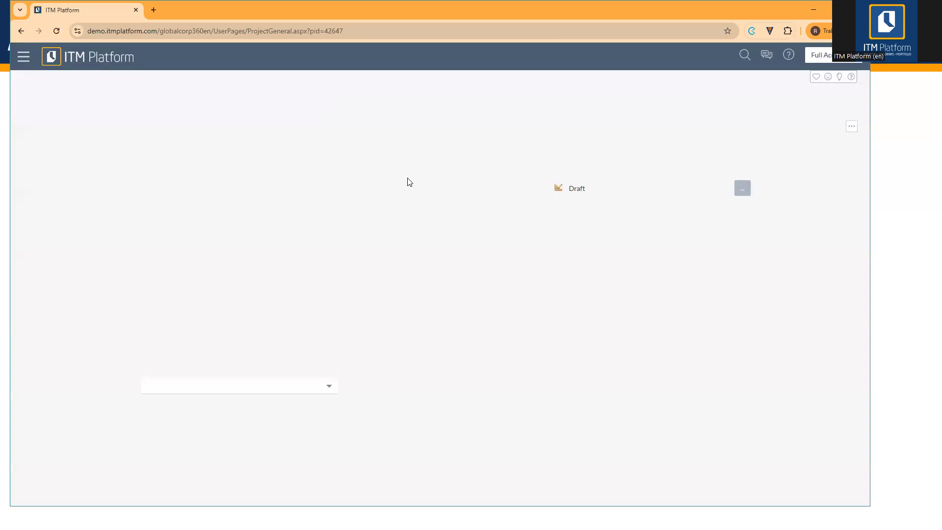
# Review the possible status flows and the Planning status's authorization rule in the project parameters, leaving without changes.
pyautogui.click(109, 88)
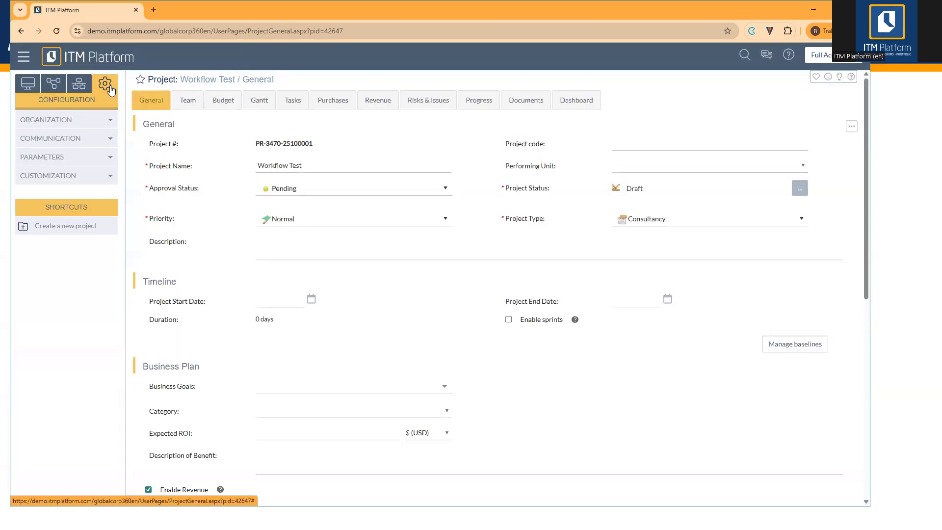
pyautogui.click(78, 157)
pyautogui.click(71, 177)
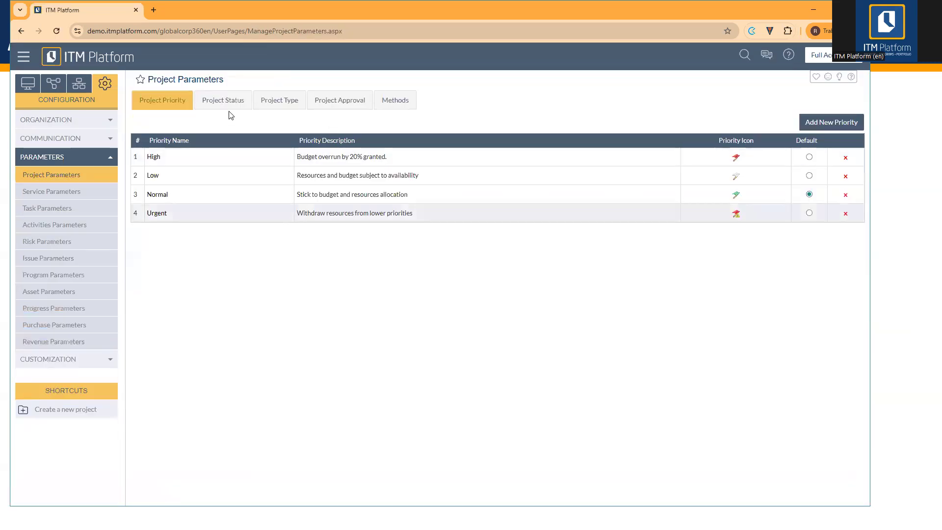
pyautogui.click(227, 104)
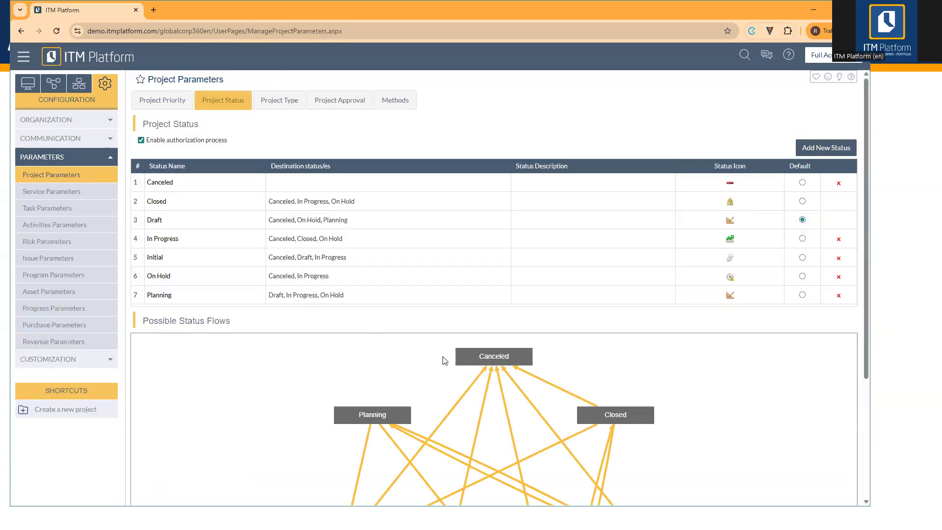
pyautogui.moveTo(864, 269); pyautogui.dragTo(865, 385)
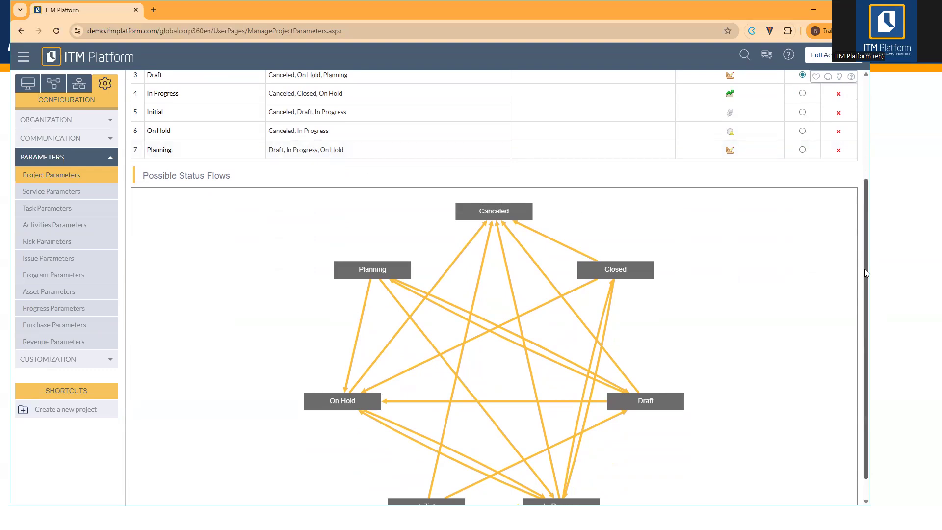
pyautogui.scroll(-1, 865, 269)
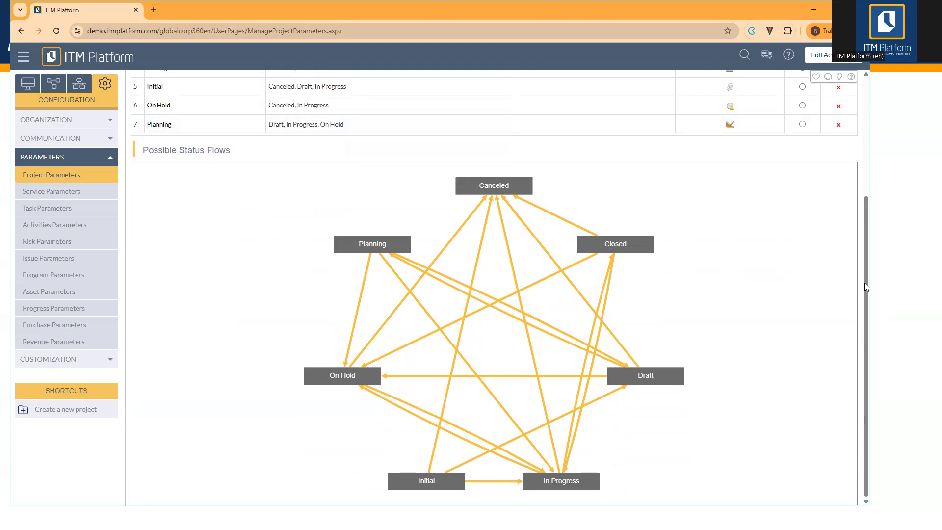
pyautogui.scroll(3, 864, 287)
pyautogui.click(164, 213)
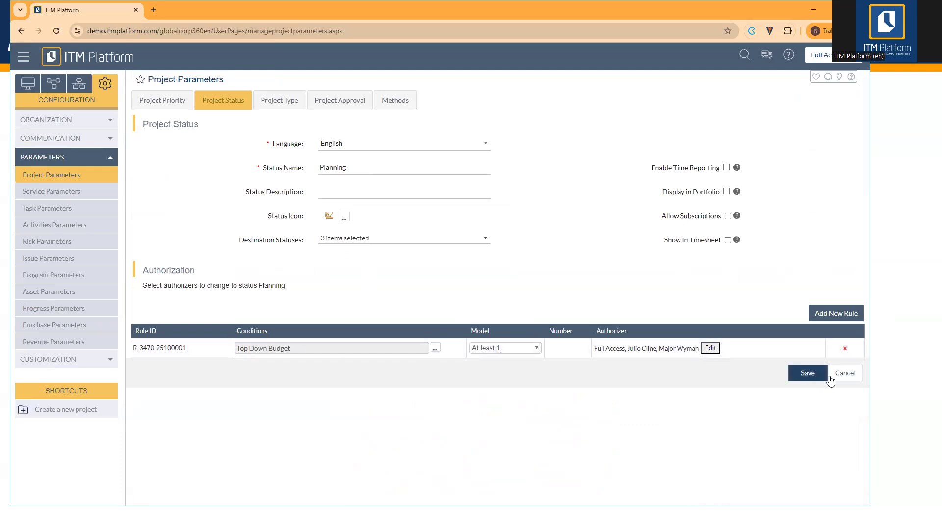
pyautogui.click(846, 374)
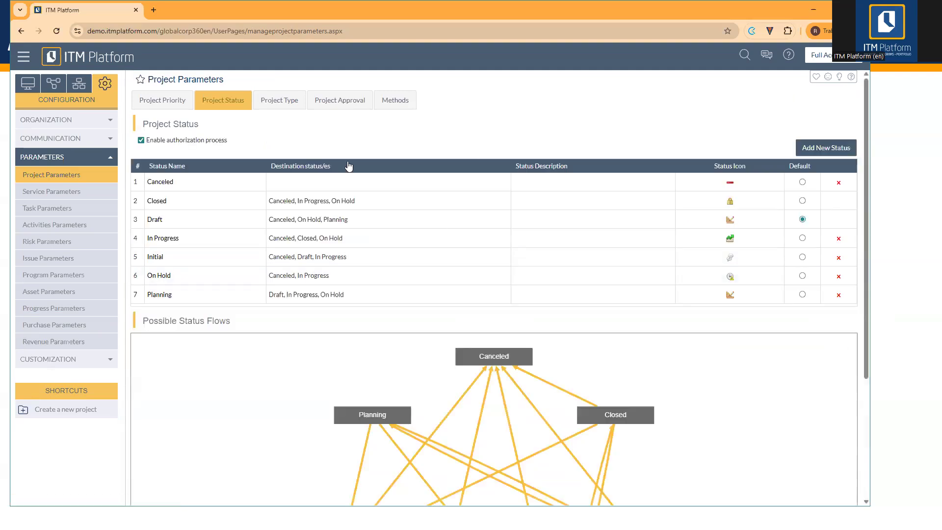
# Show all projects in the Project List and open the Workflow Test project.
pyautogui.click(53, 83)
pyautogui.click(67, 178)
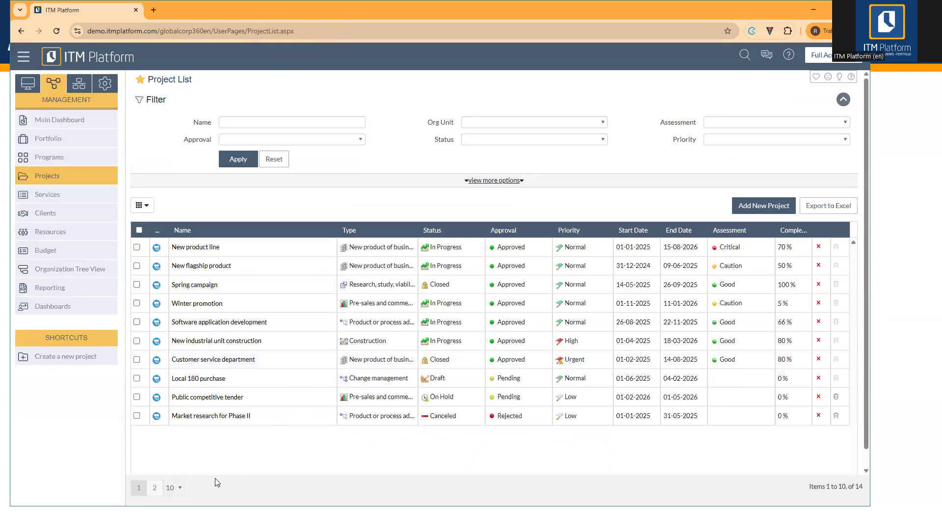
pyautogui.click(180, 488)
pyautogui.click(181, 474)
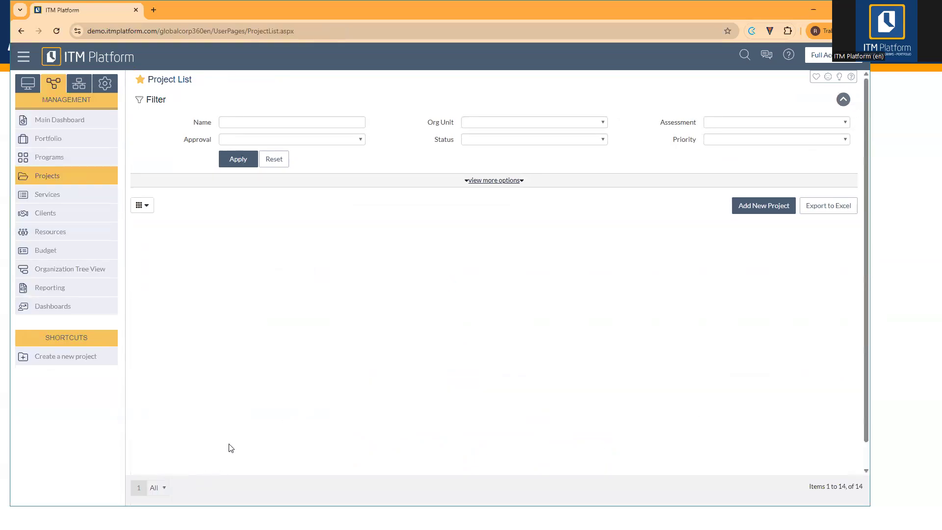
pyautogui.scroll(-2, 201, 442)
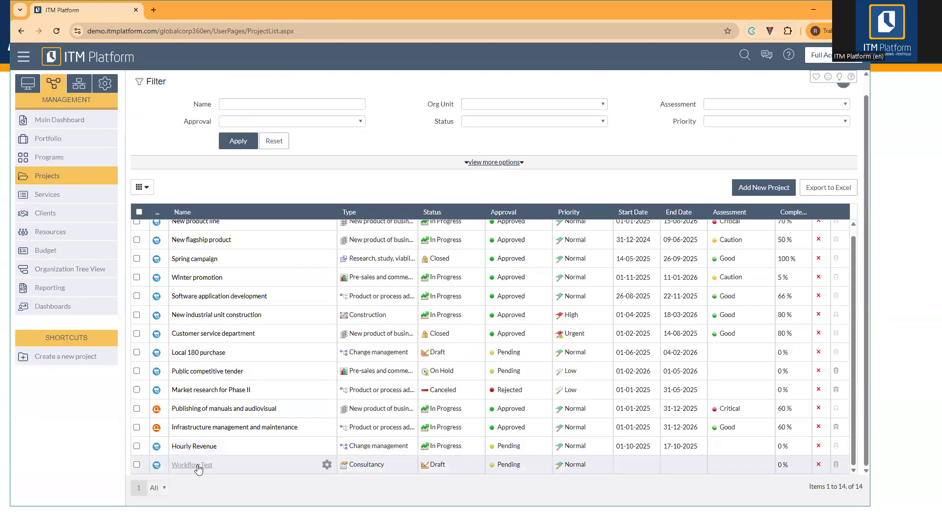
pyautogui.click(199, 469)
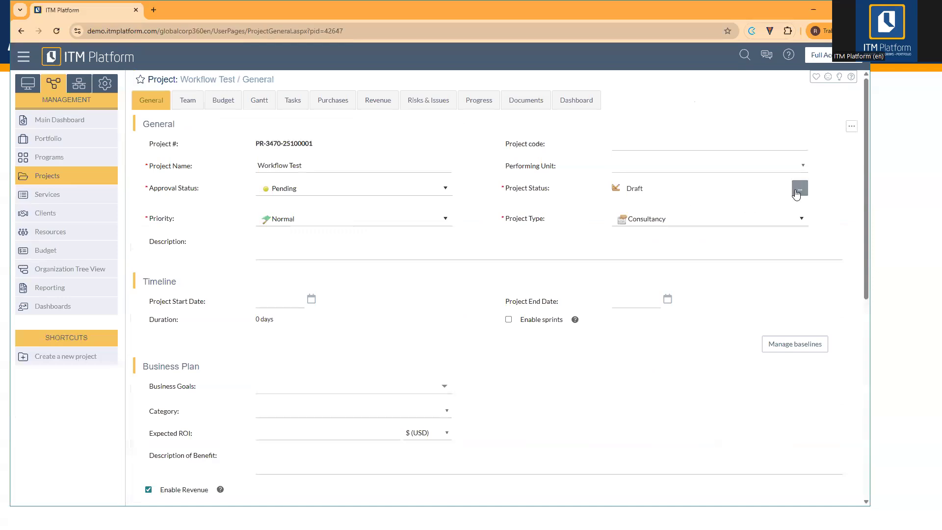
# Change Workflow Test's status to Planning, save it, reload the page and look at the status dialog again without further changes.
pyautogui.click(796, 193)
pyautogui.click(292, 197)
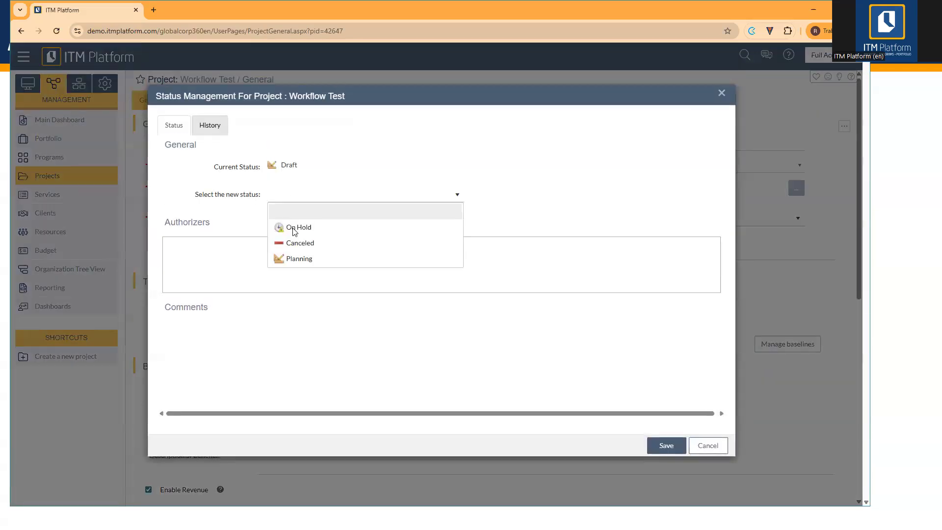
pyautogui.click(296, 260)
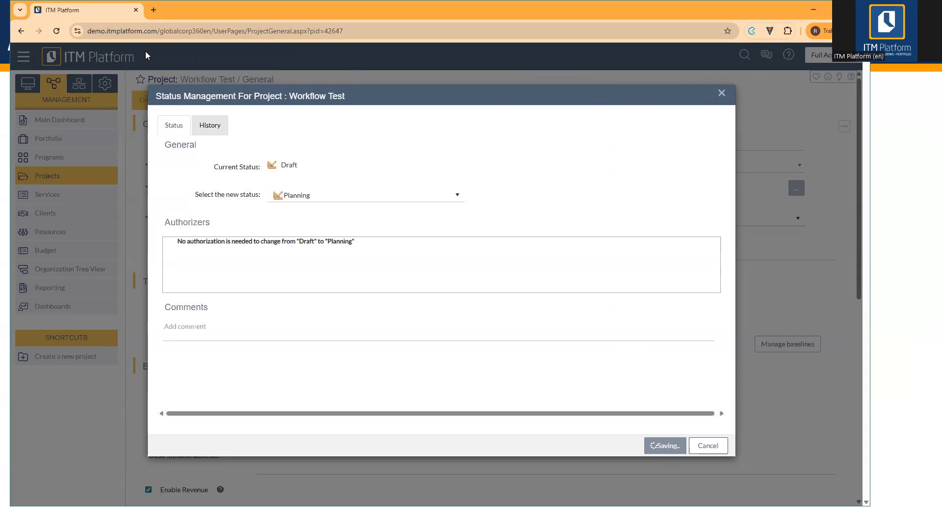
pyautogui.click(60, 27)
pyautogui.click(464, 98)
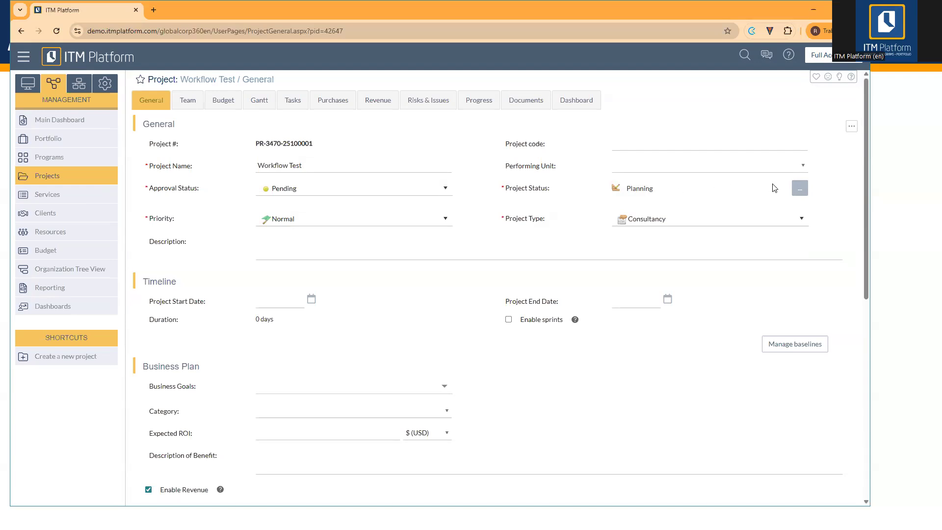
pyautogui.click(801, 189)
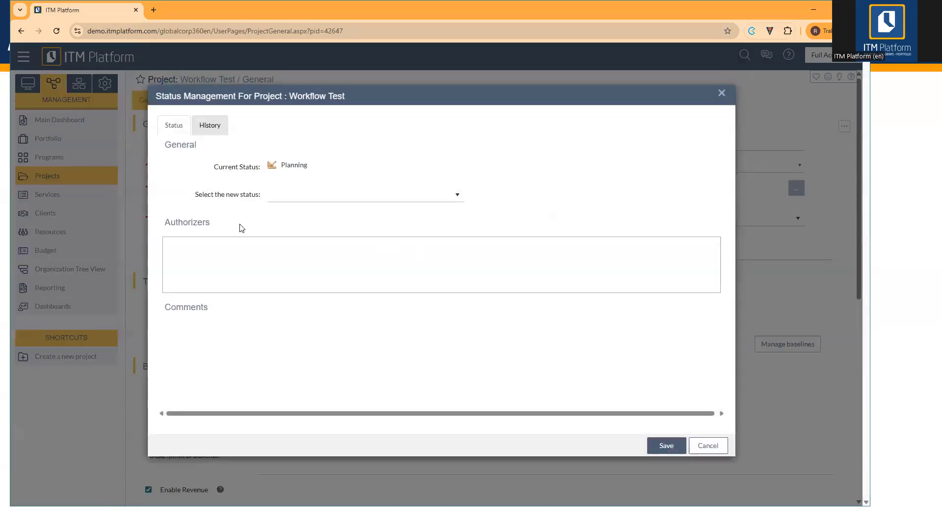
pyautogui.click(714, 446)
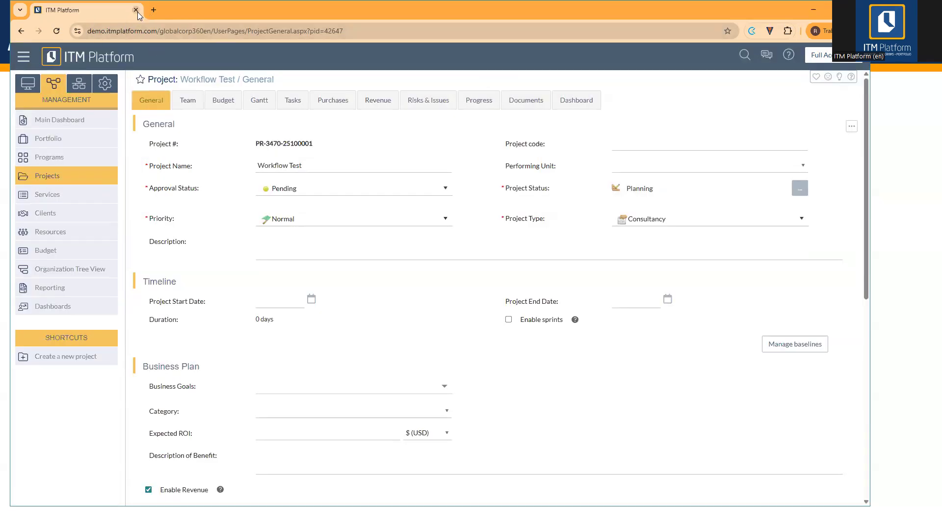
# Reopen the ITM Platform demo environment in a fresh browser tab, closing the old one, and enter it as Project Manager.
pyautogui.click(154, 10)
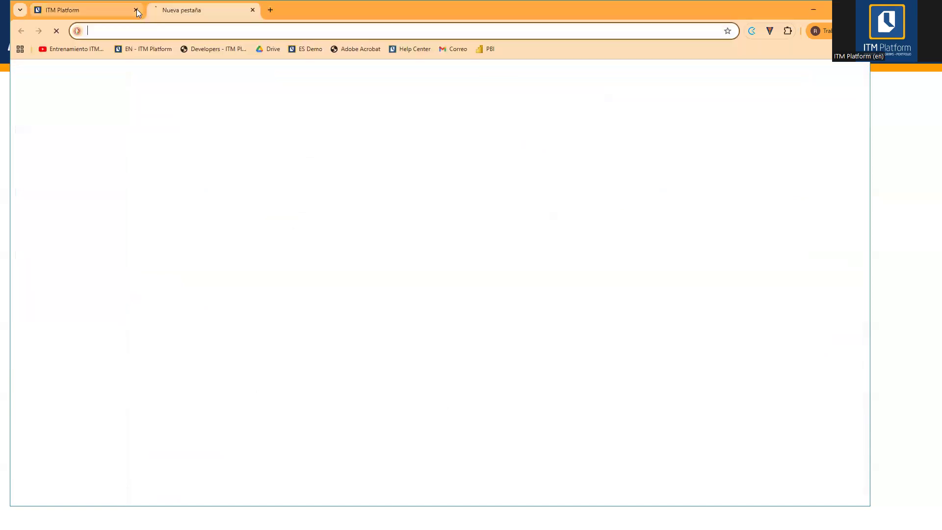
pyautogui.click(136, 10)
pyautogui.click(133, 51)
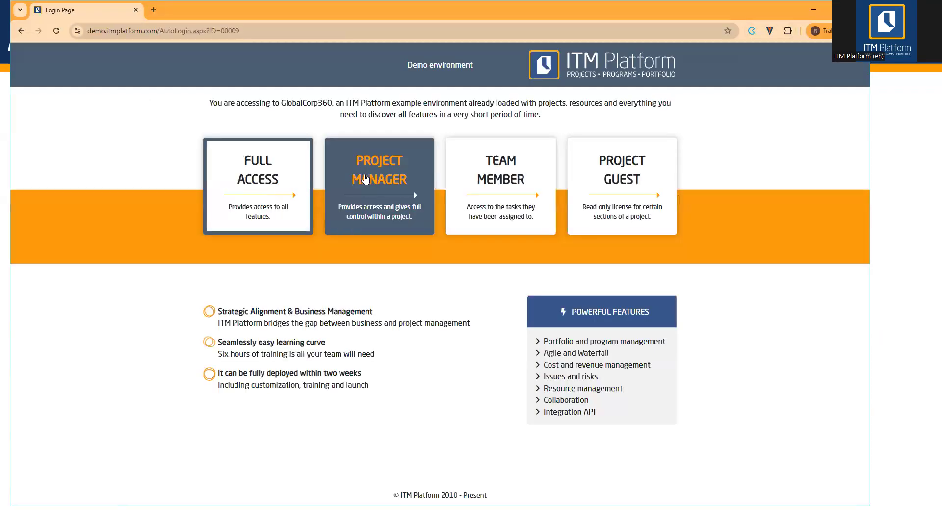
pyautogui.click(395, 181)
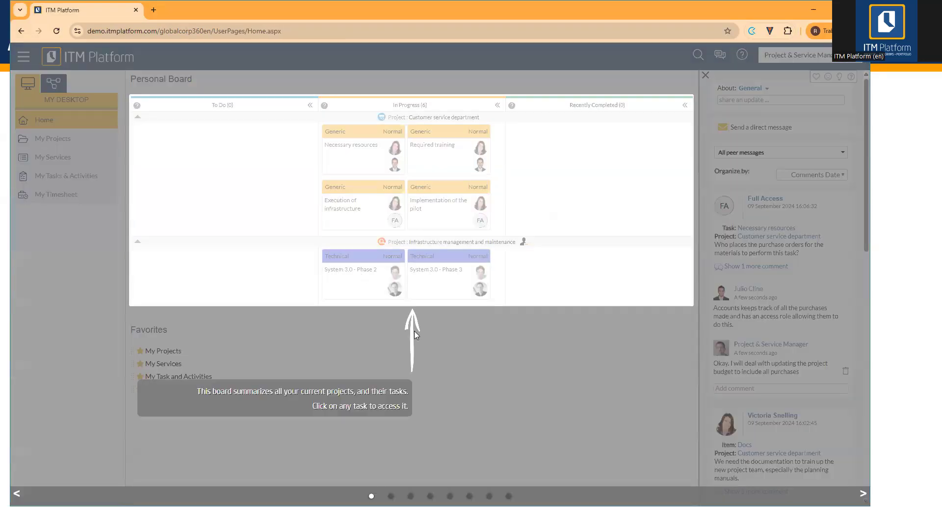
# Skip through the introductory tour, review the Project Manager's own project list and close the social feed beside it.
pyautogui.click(414, 331)
pyautogui.click(359, 332)
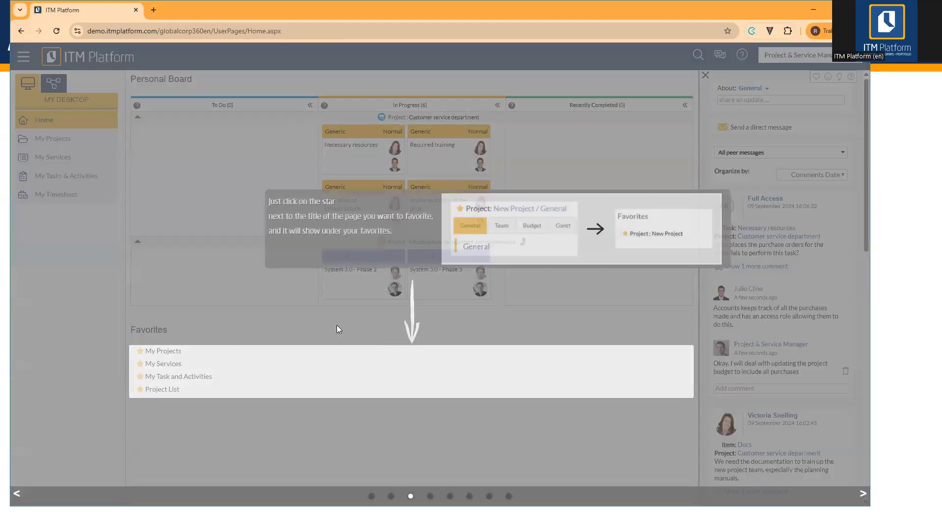
pyautogui.click(337, 325)
pyautogui.click(96, 238)
pyautogui.click(137, 241)
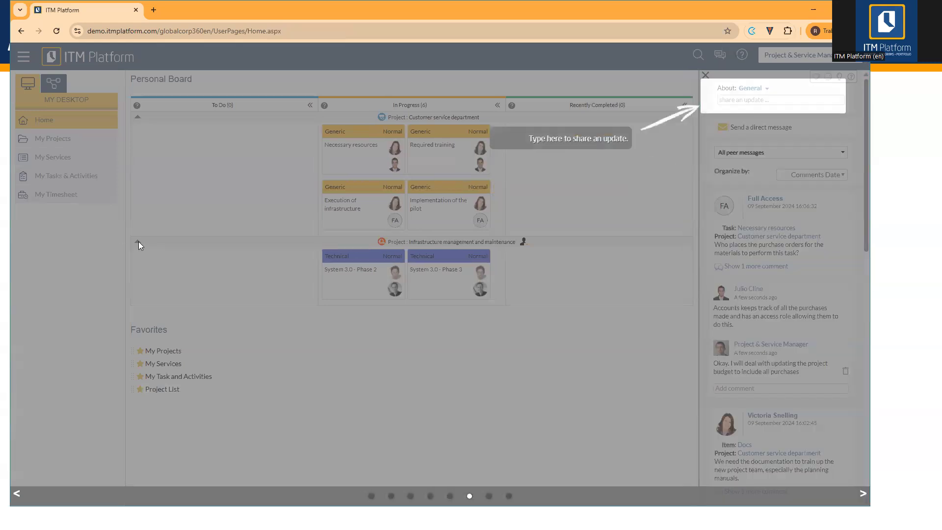
pyautogui.click(132, 239)
pyautogui.click(130, 239)
pyautogui.click(79, 221)
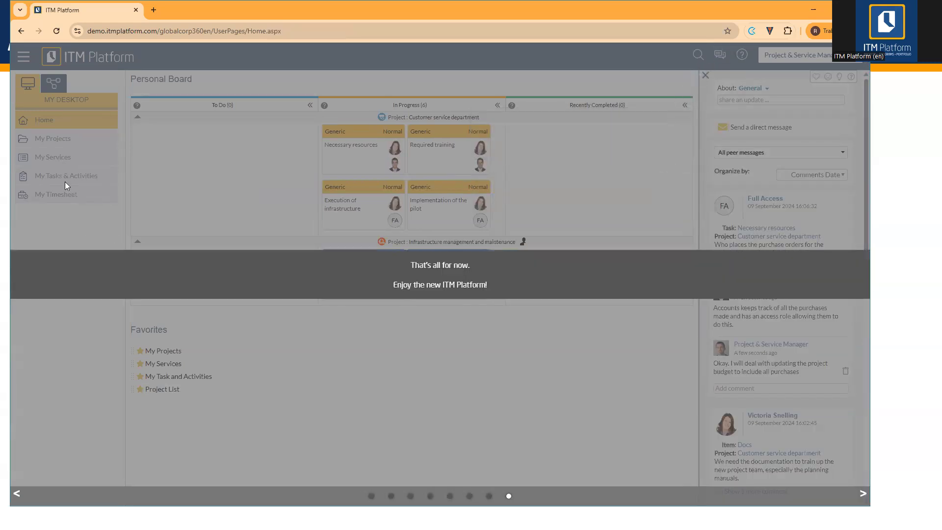
pyautogui.click(65, 182)
pyautogui.click(38, 139)
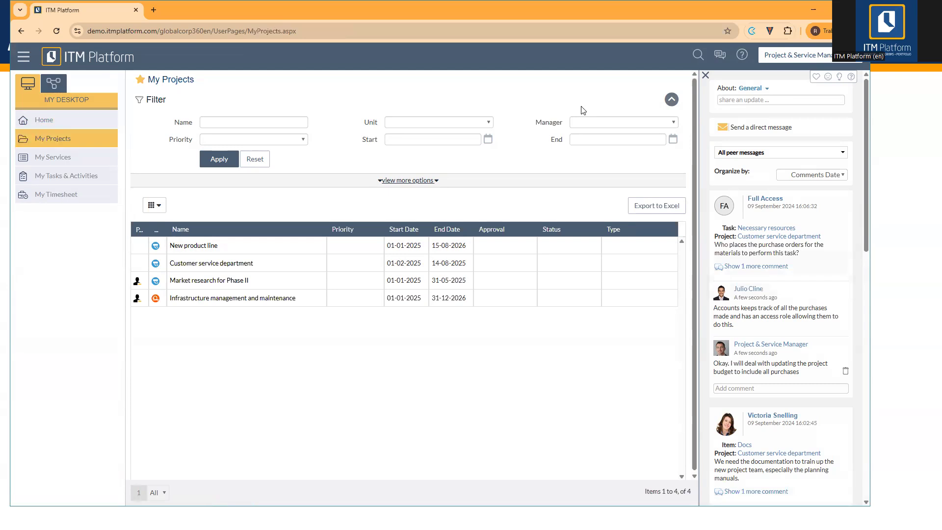
pyautogui.click(705, 75)
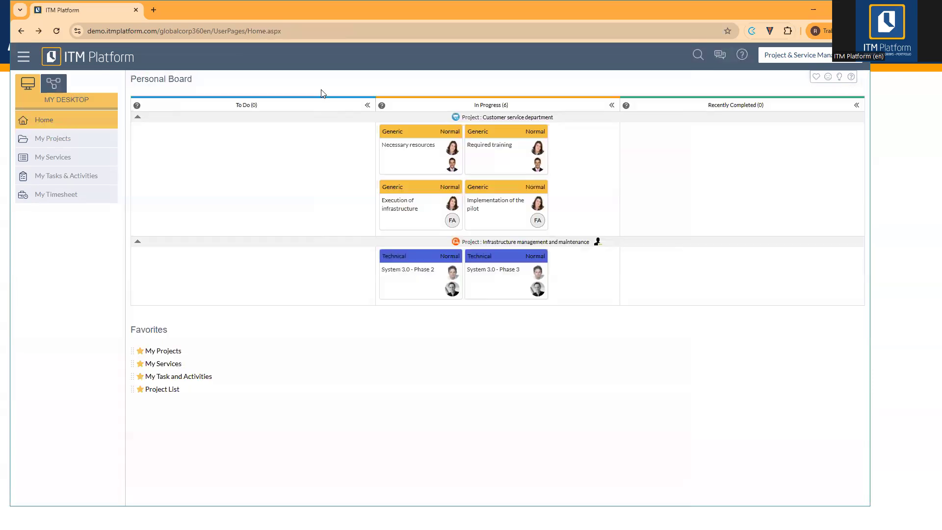
# Re-enter the demo environment with Full Access, check My Projects and start a new Waterfall project.
pyautogui.click(293, 169)
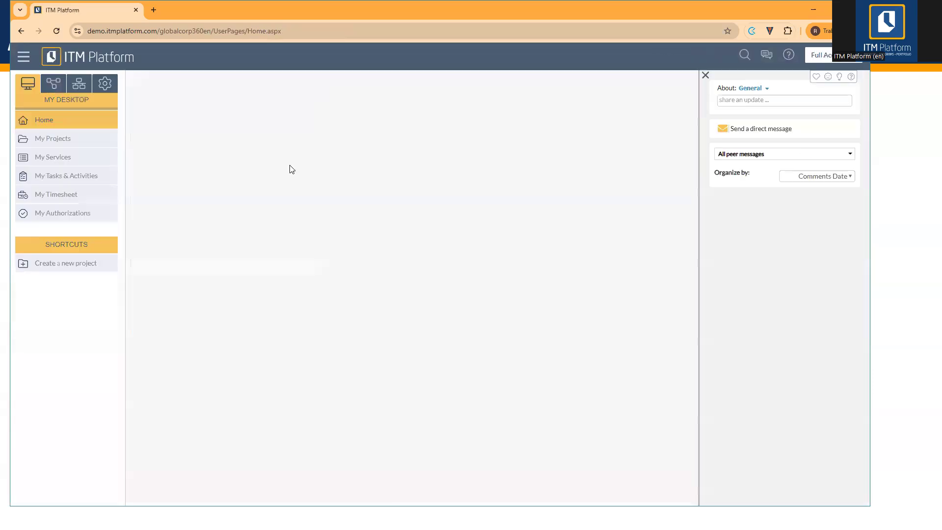
pyautogui.click(53, 139)
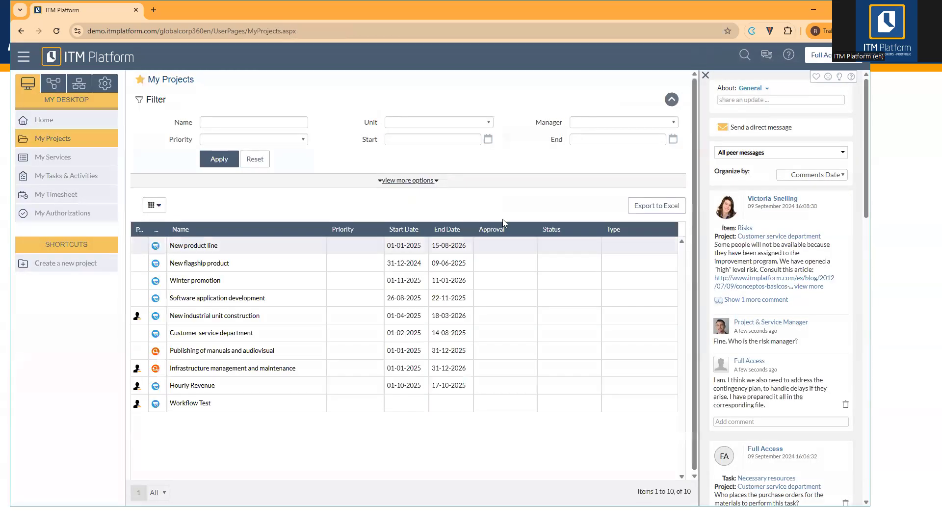
pyautogui.click(83, 268)
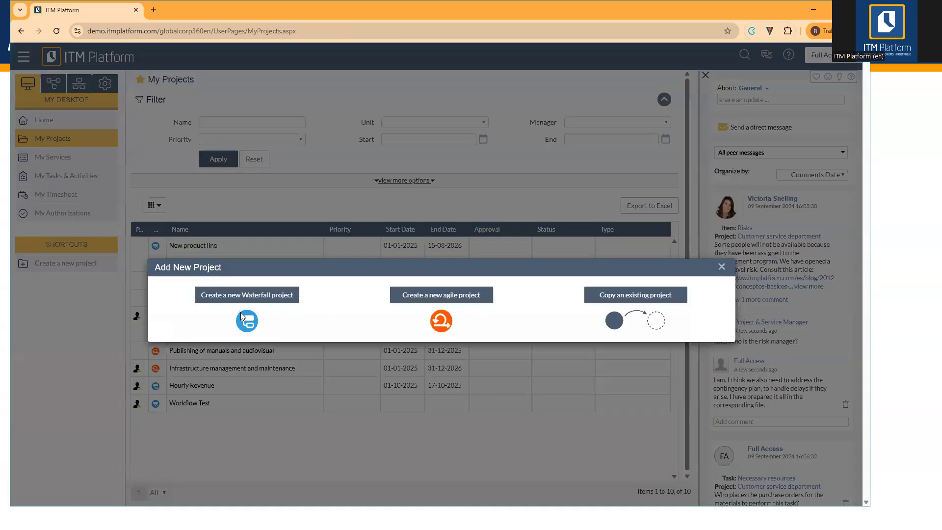
pyautogui.click(245, 297)
# Name the new project Workflow Test 2, set its project type to Consultancy and save it.
pyautogui.click(358, 163)
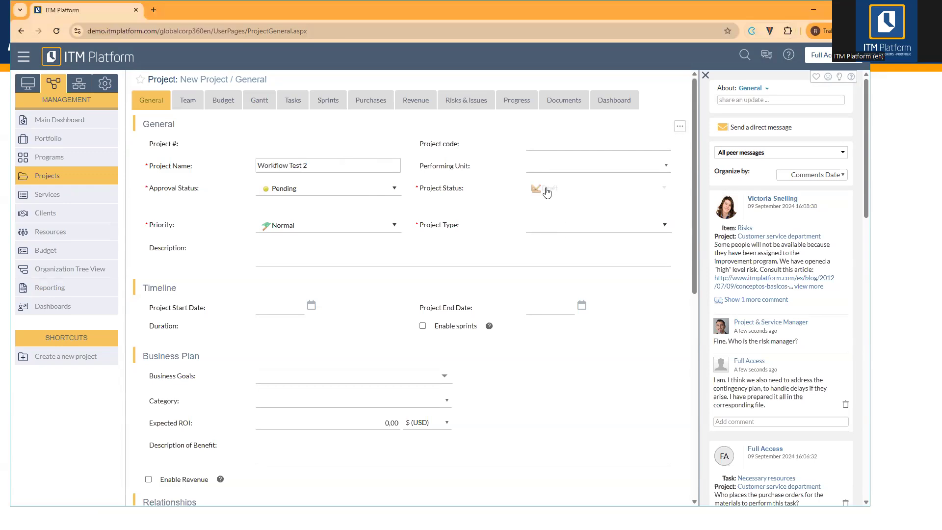
pyautogui.scroll(-8, 548, 260)
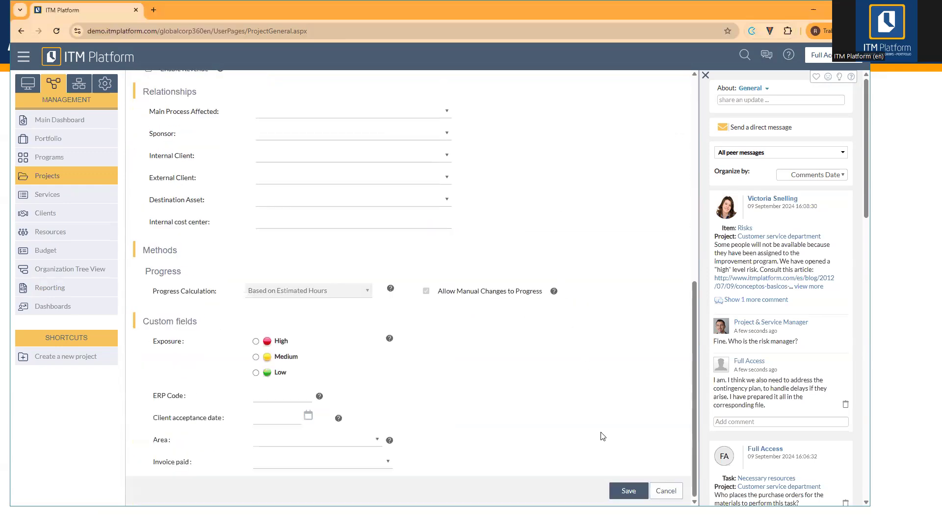
pyautogui.click(630, 491)
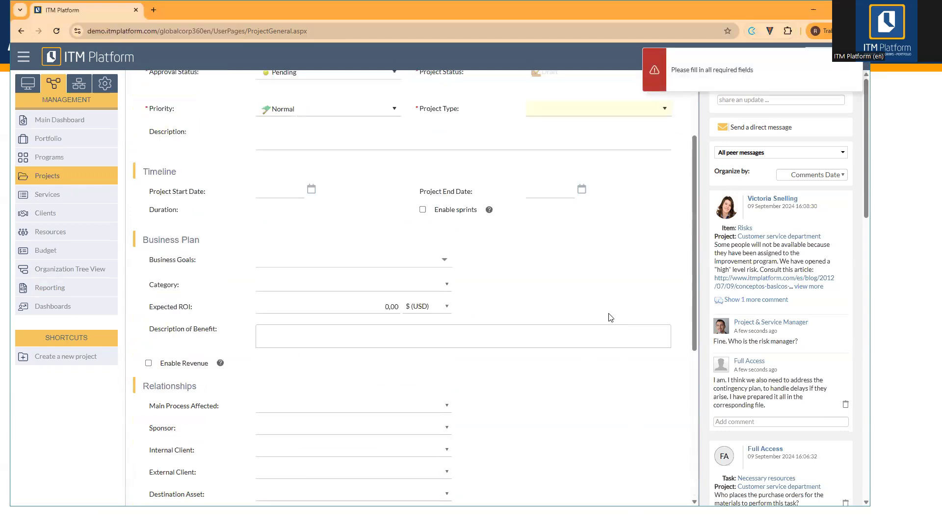
pyautogui.click(598, 224)
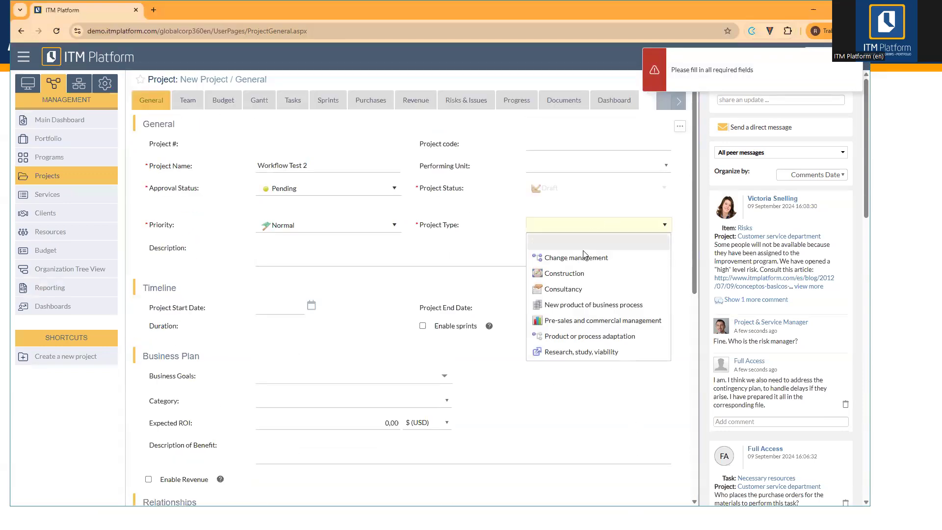
pyautogui.click(572, 283)
pyautogui.scroll(-10, 614, 353)
pyautogui.click(617, 494)
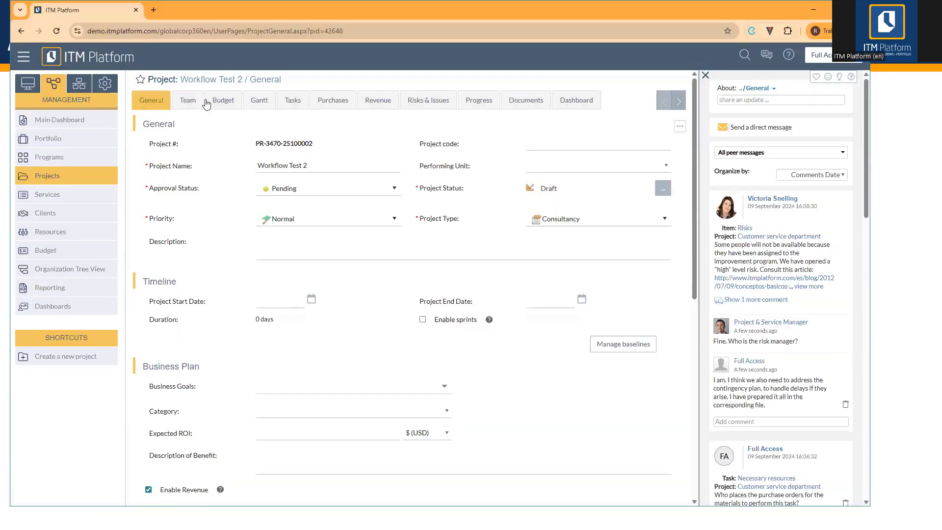
# Add Project & Service Manager to Workflow Test 2's team with the Project Manager role and save the team.
pyautogui.click(191, 101)
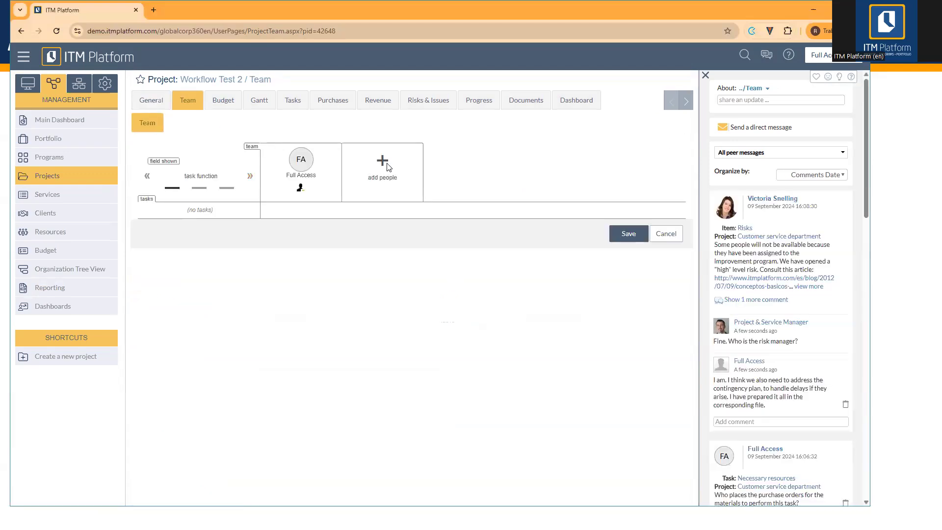
pyautogui.click(386, 167)
pyautogui.scroll(-2, 237, 282)
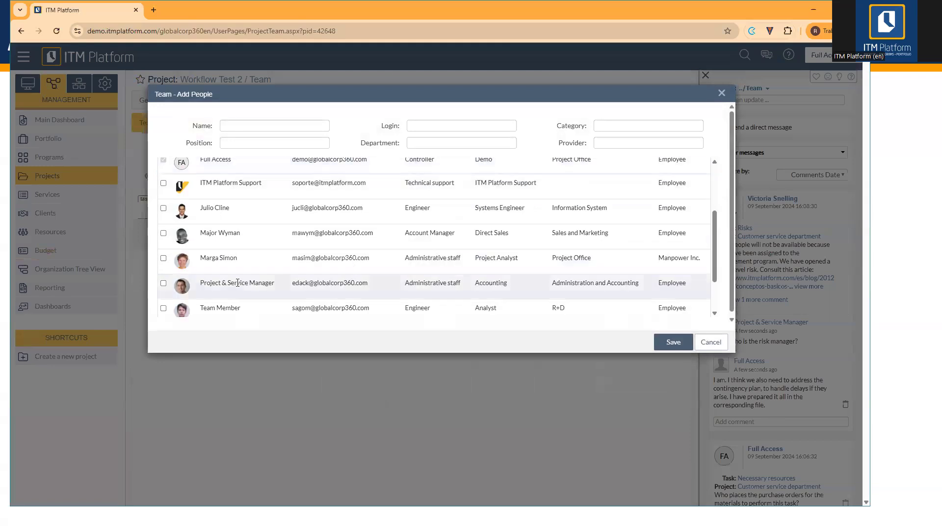
pyautogui.click(164, 284)
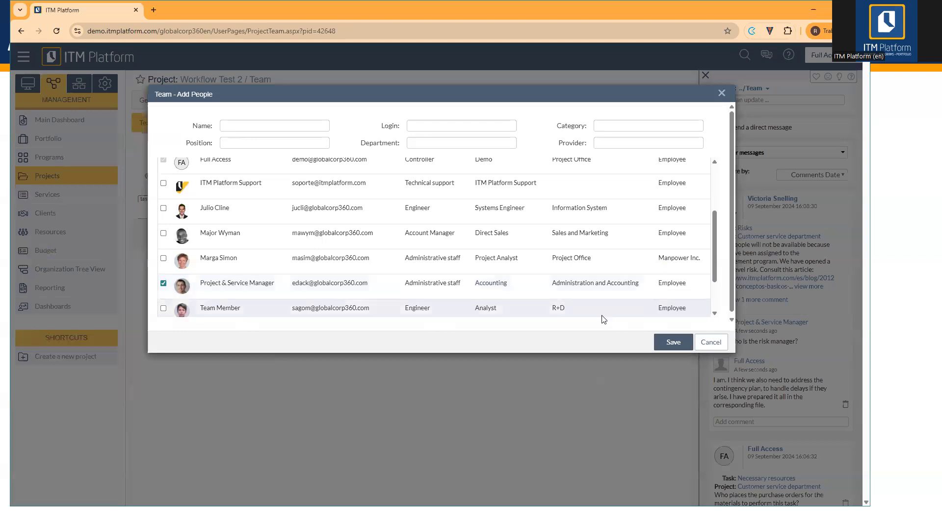
pyautogui.click(671, 342)
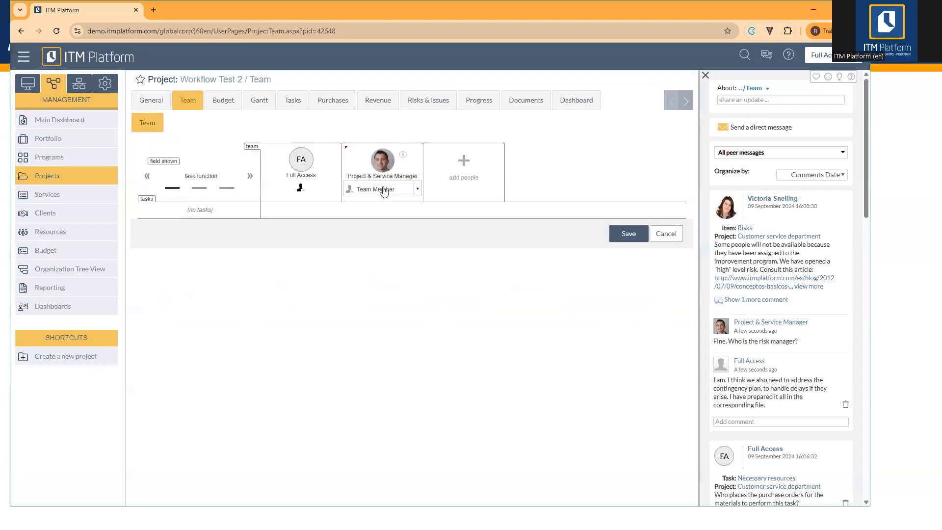
pyautogui.click(415, 189)
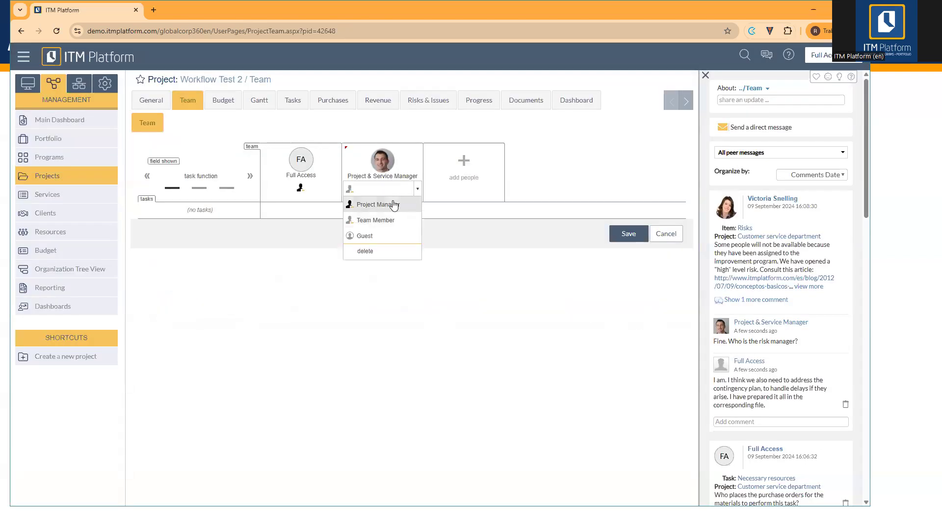
pyautogui.click(378, 204)
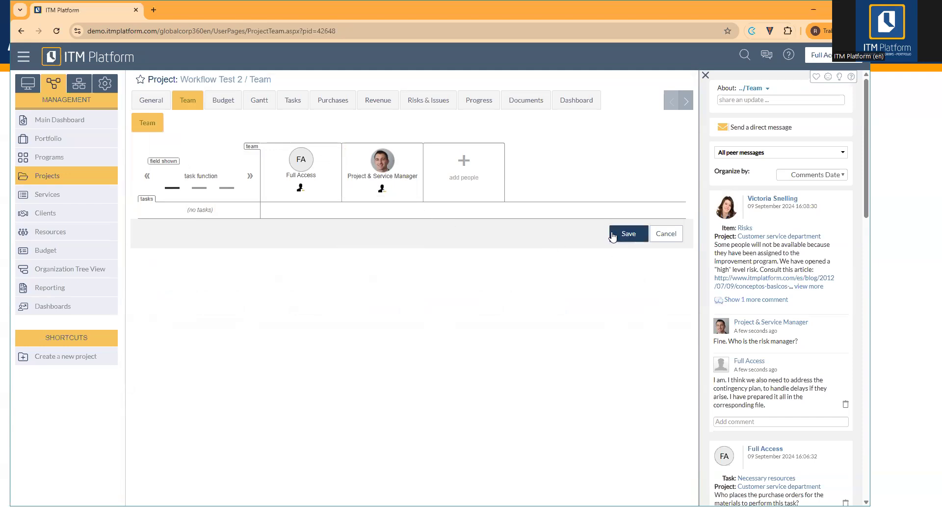
# Re-enter the demo environment as Project Manager and open Workflow Test 2 from My Projects.
pyautogui.click(159, 9)
pyautogui.click(145, 49)
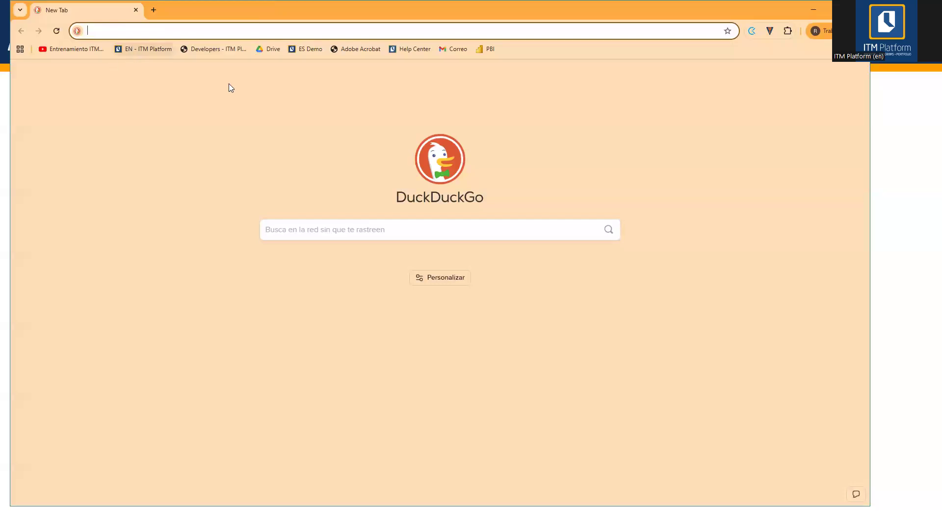
pyautogui.click(367, 163)
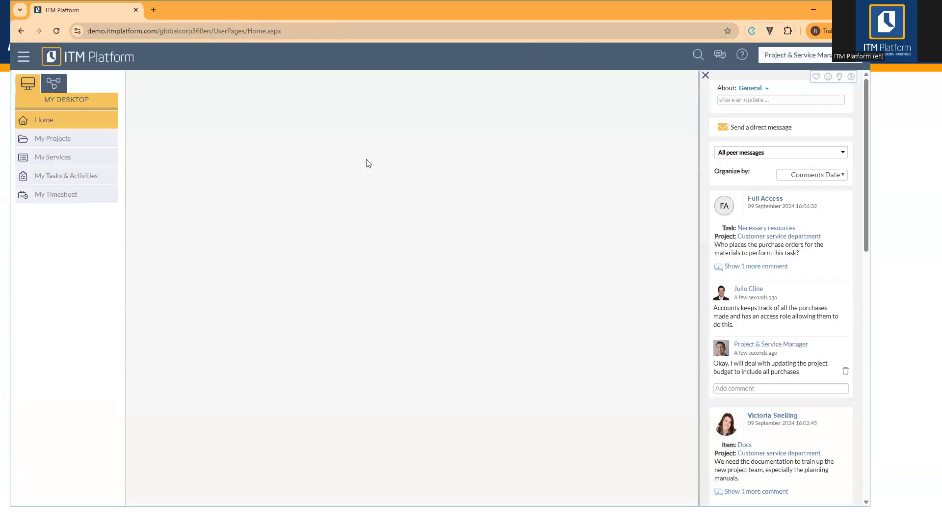
pyautogui.click(74, 142)
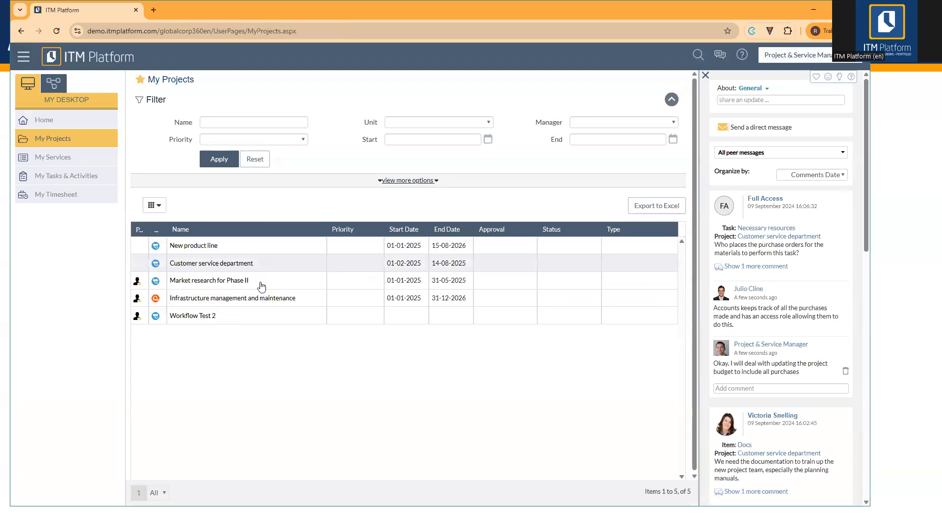
pyautogui.click(202, 317)
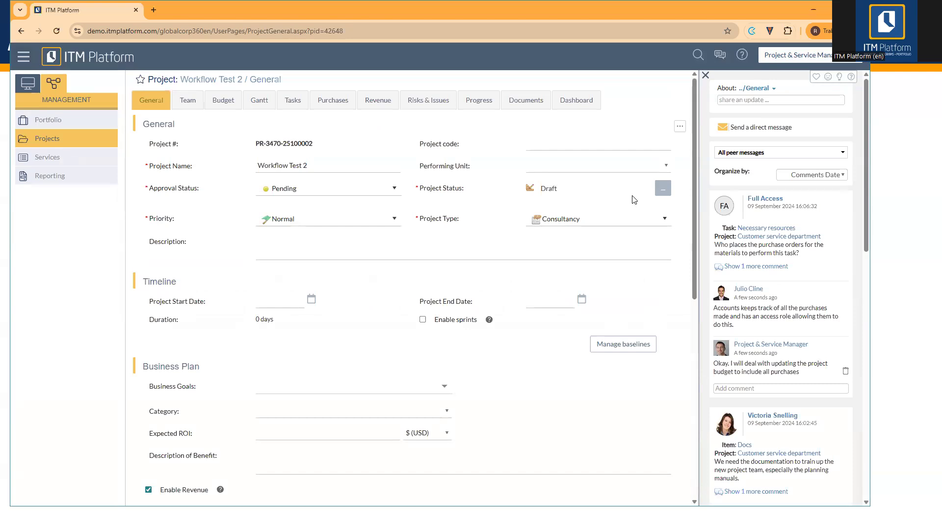
# Compare the authorizers required for moving Workflow Test 2 from Draft to Planning and to On Hold, leaving the status change unsaved.
pyautogui.click(661, 193)
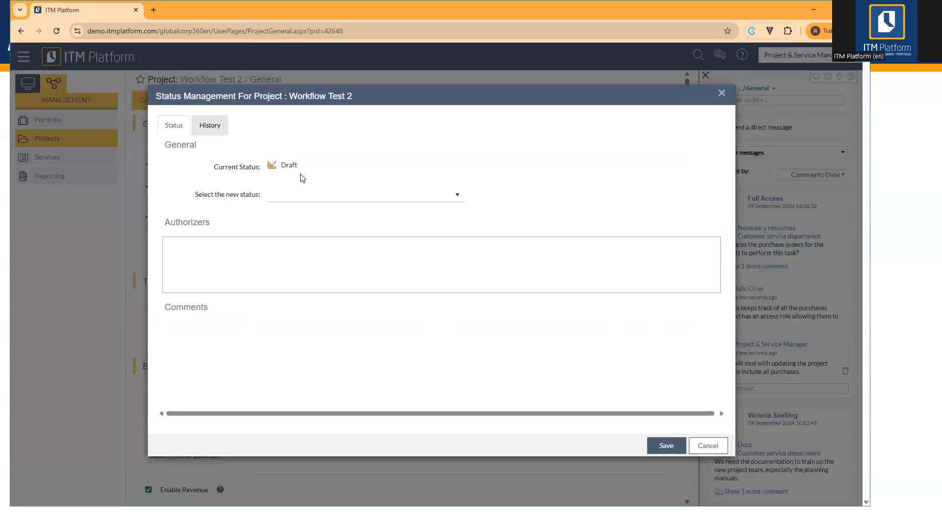
pyautogui.click(309, 195)
pyautogui.click(319, 259)
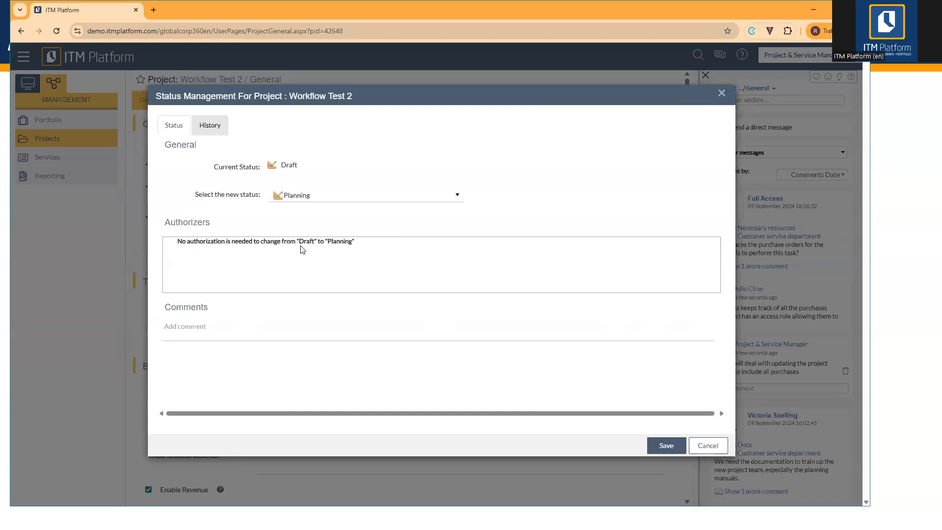
pyautogui.moveTo(286, 242); pyautogui.dragTo(365, 256)
pyautogui.click(310, 248)
pyautogui.click(325, 197)
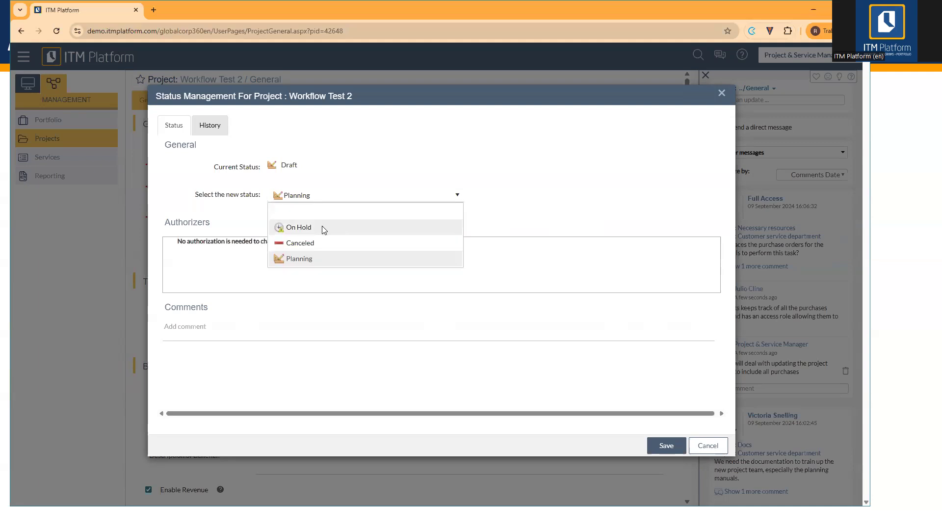
pyautogui.click(322, 227)
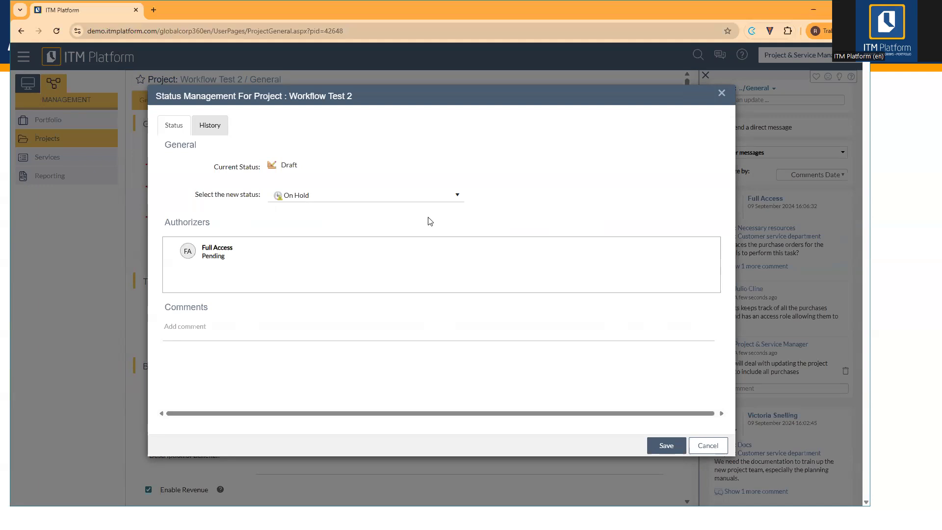
pyautogui.click(427, 196)
pyautogui.click(294, 260)
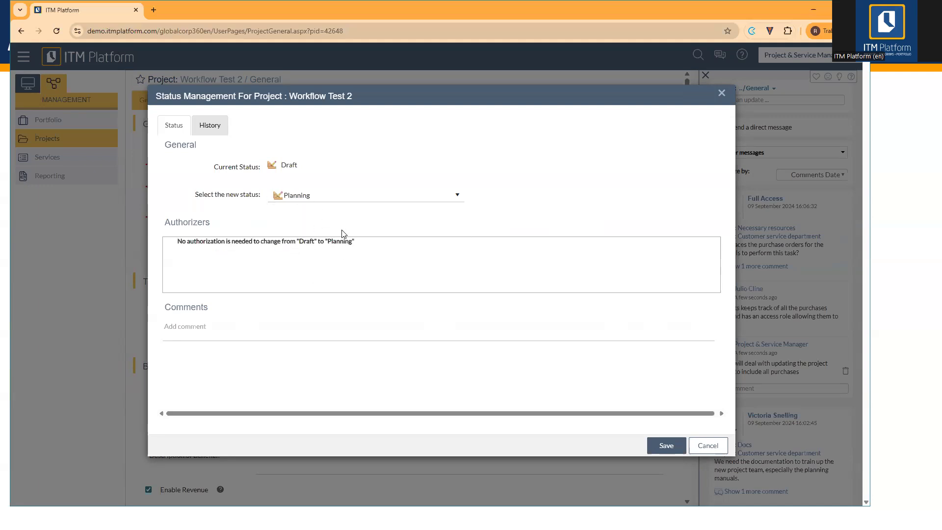
pyautogui.click(708, 446)
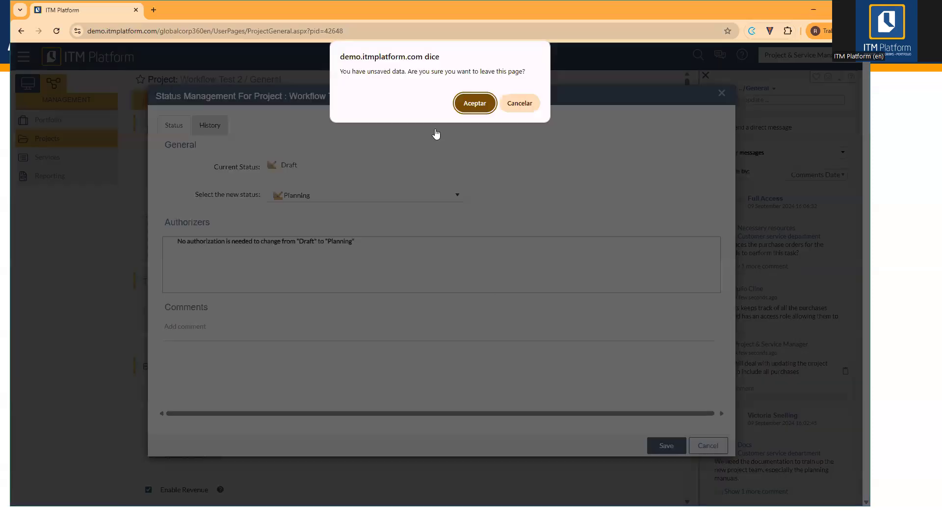
pyautogui.click(475, 102)
# Set the purchases budget in Workflow Test 2's top-down budget to 60000 USD and save it.
pyautogui.click(224, 101)
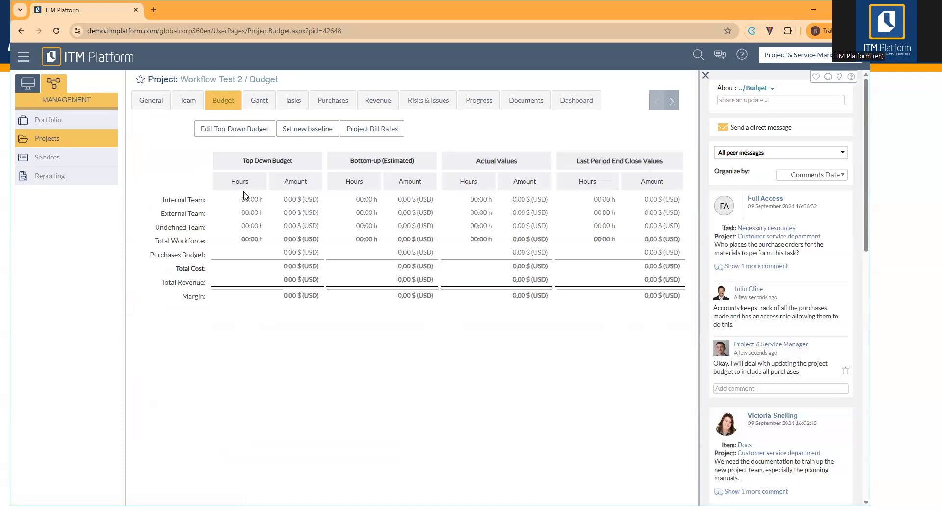
pyautogui.click(243, 131)
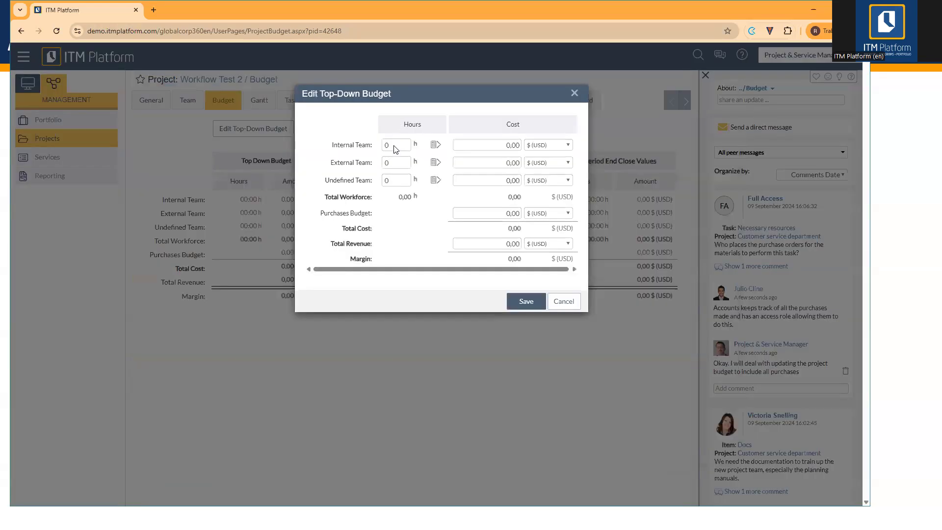
pyautogui.click(492, 212)
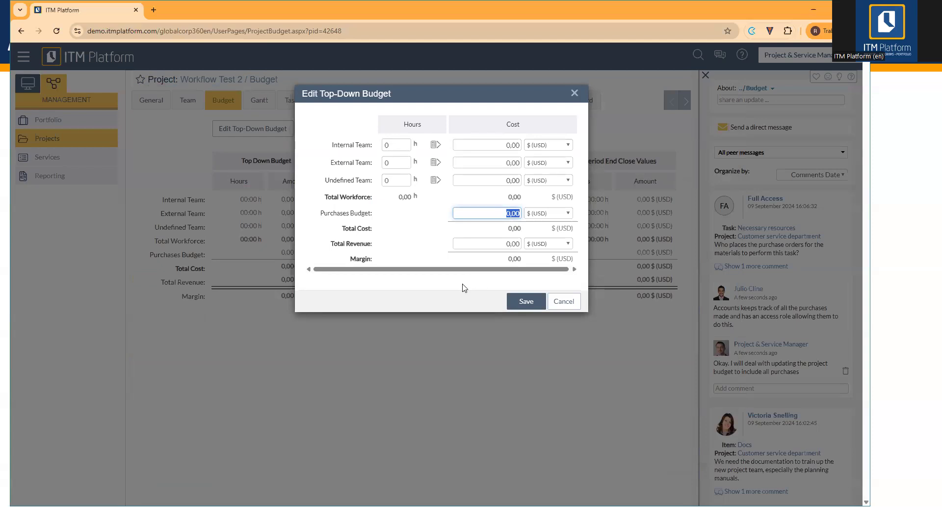
pyautogui.write('60000')
pyautogui.click(489, 287)
pyautogui.click(532, 302)
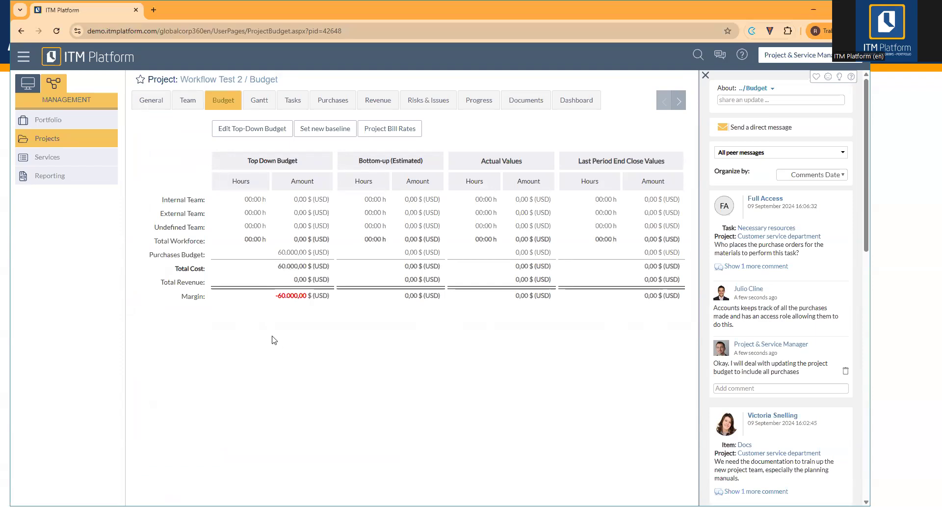
# Select Planning as Workflow Test 2's new project status and review the full list of authorizers.
pyautogui.click(148, 103)
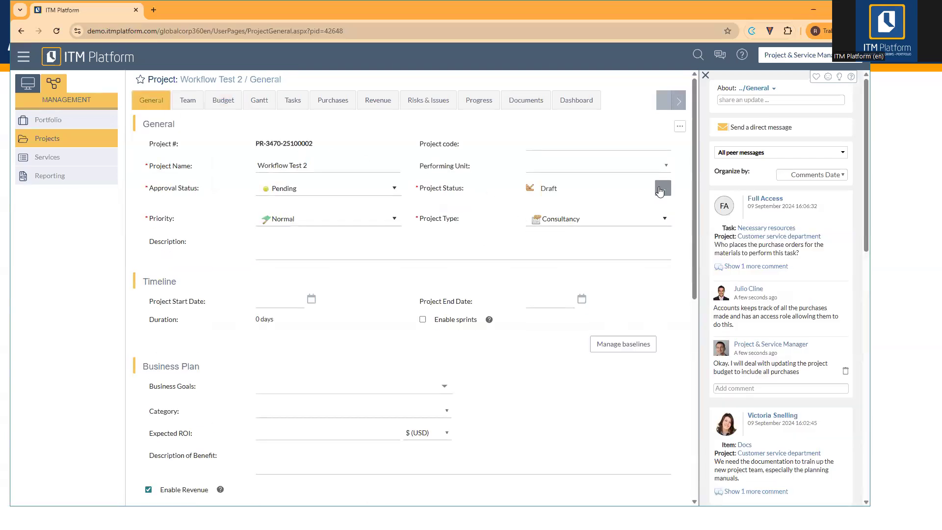
pyautogui.click(662, 189)
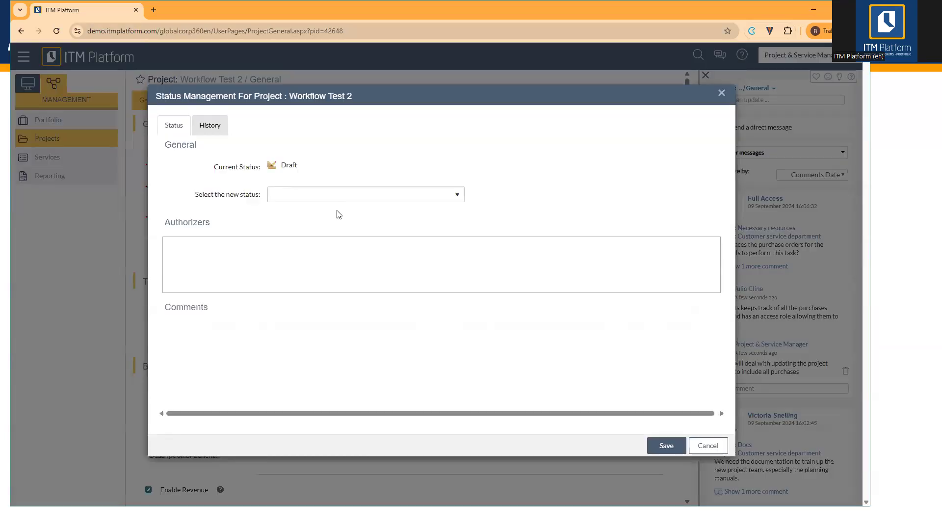
pyautogui.click(352, 197)
pyautogui.click(307, 260)
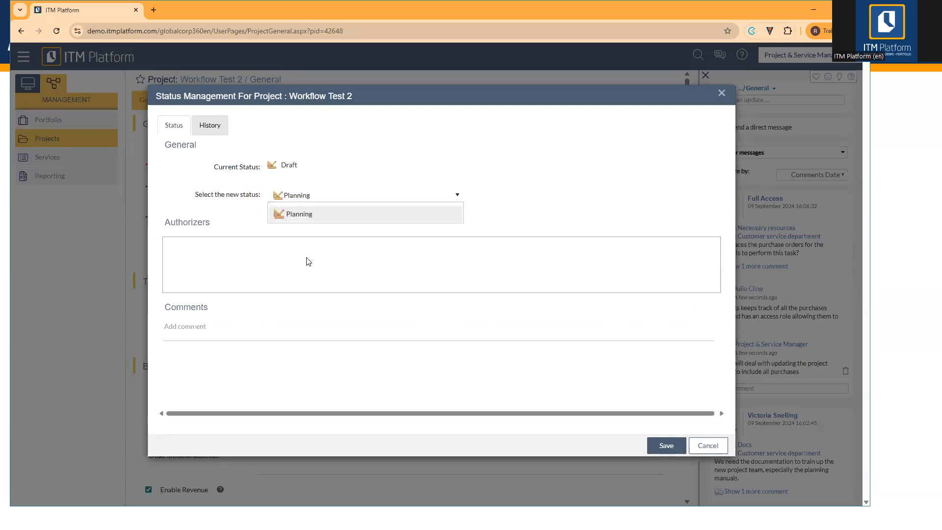
pyautogui.scroll(-1, 275, 250)
pyautogui.scroll(1, 275, 255)
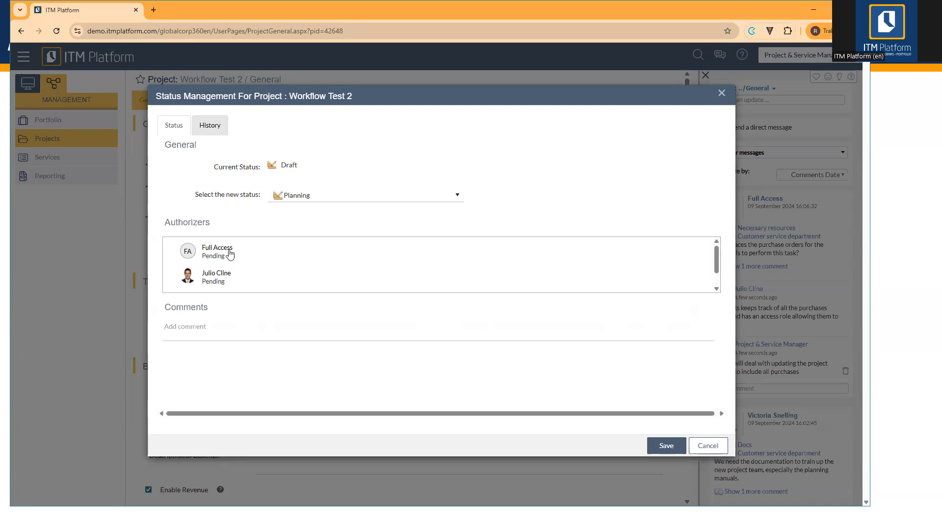
pyautogui.scroll(-1, 229, 256)
pyautogui.scroll(1, 236, 260)
pyautogui.scroll(-1, 218, 276)
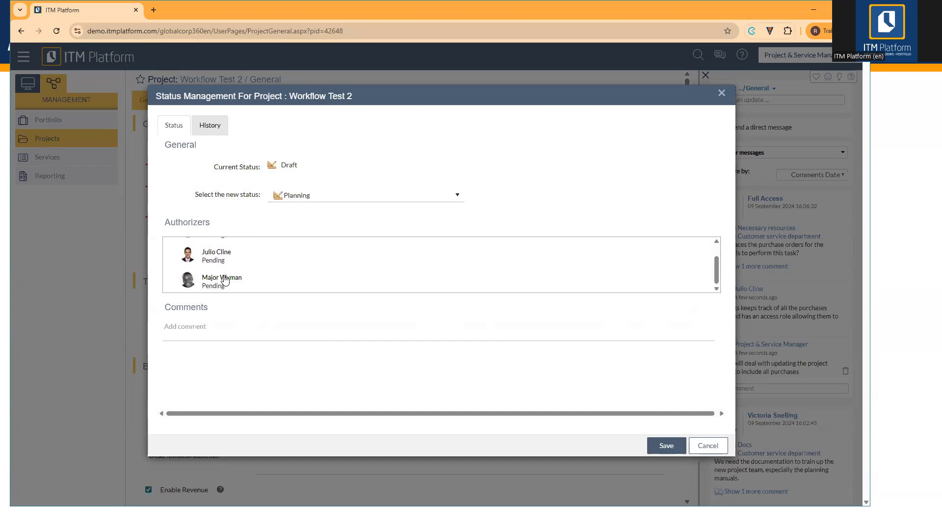
# Save the status request with the comment "Can you please review this project and authorize the Planning phase?".
pyautogui.click(214, 327)
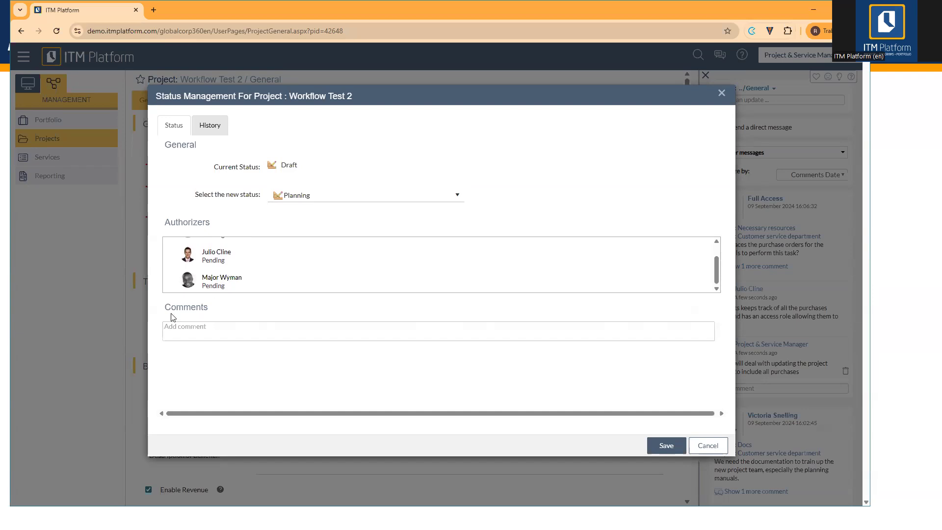
pyautogui.write('Can you please review this project and authorize the Plann')
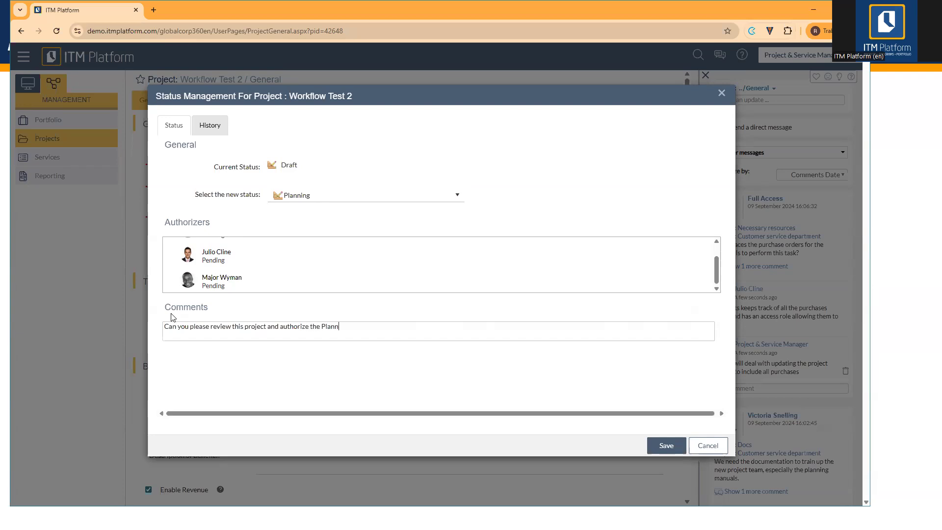
pyautogui.write('ing phase?')
pyautogui.click(649, 447)
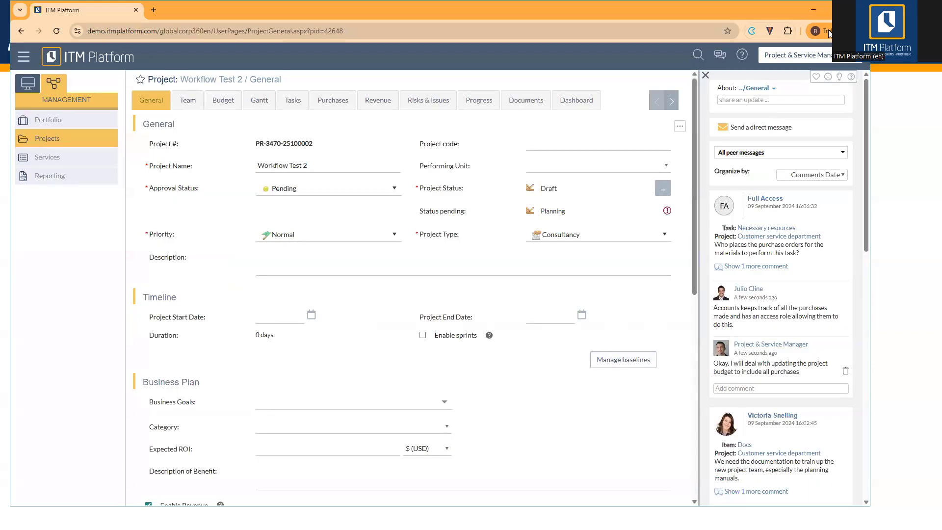
# Hide the social panel and examine the project's current status, pending status and the request details behind its alert.
pyautogui.click(706, 76)
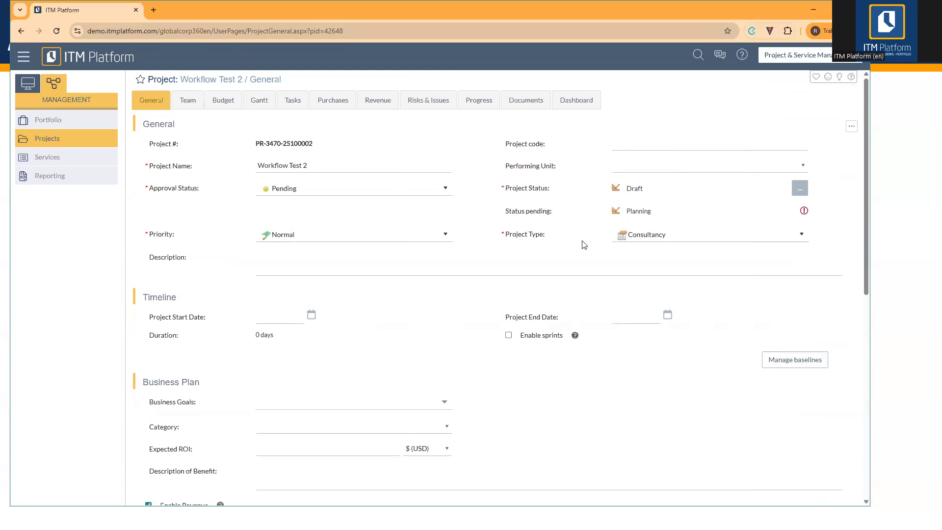
pyautogui.hotkey('ctrl', 'shift', 'a')
pyautogui.moveTo(601, 180); pyautogui.dragTo(658, 195)
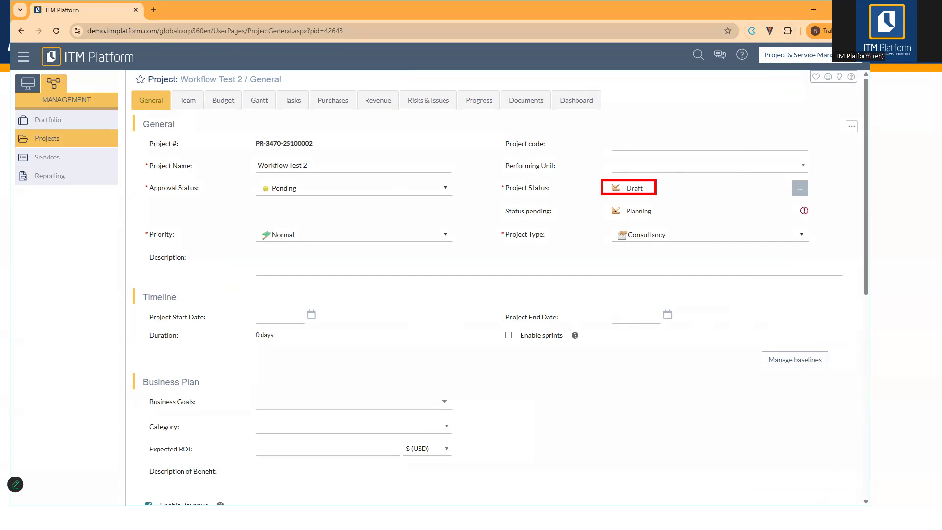
pyautogui.moveTo(500, 203); pyautogui.dragTo(822, 221)
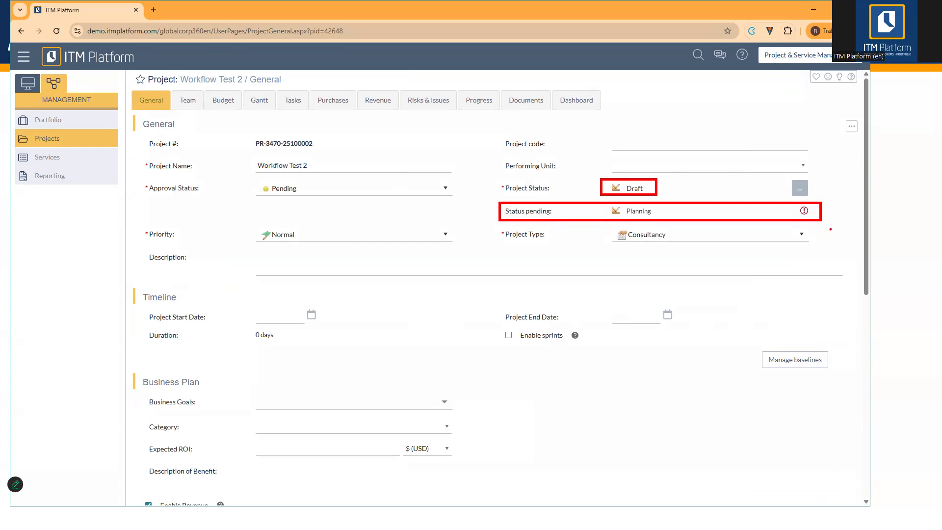
pyautogui.press('Escape')
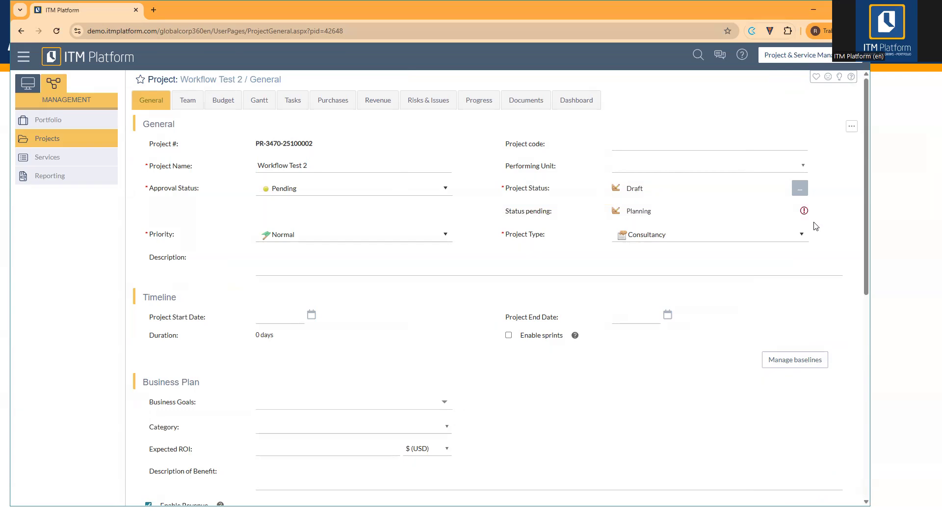
pyautogui.moveTo(804, 212)
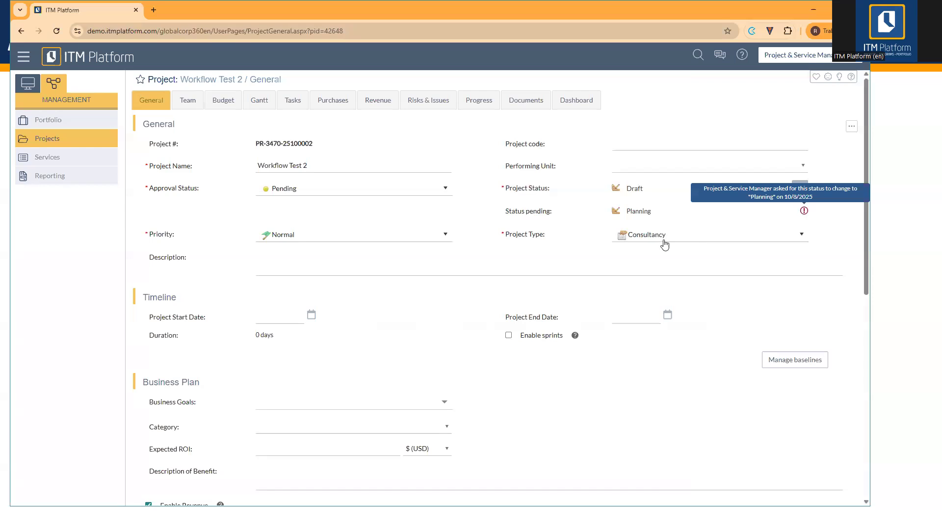
# Re-enter the demo environment with Full Access and open Workflow Test 2's status request from My Authorizations.
pyautogui.click(156, 10)
pyautogui.click(136, 9)
pyautogui.click(141, 50)
pyautogui.click(244, 175)
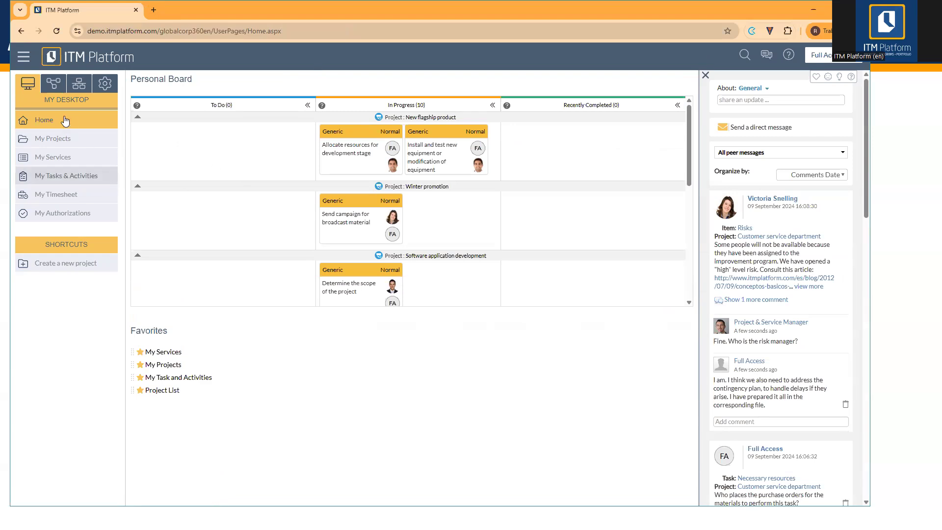
pyautogui.click(69, 217)
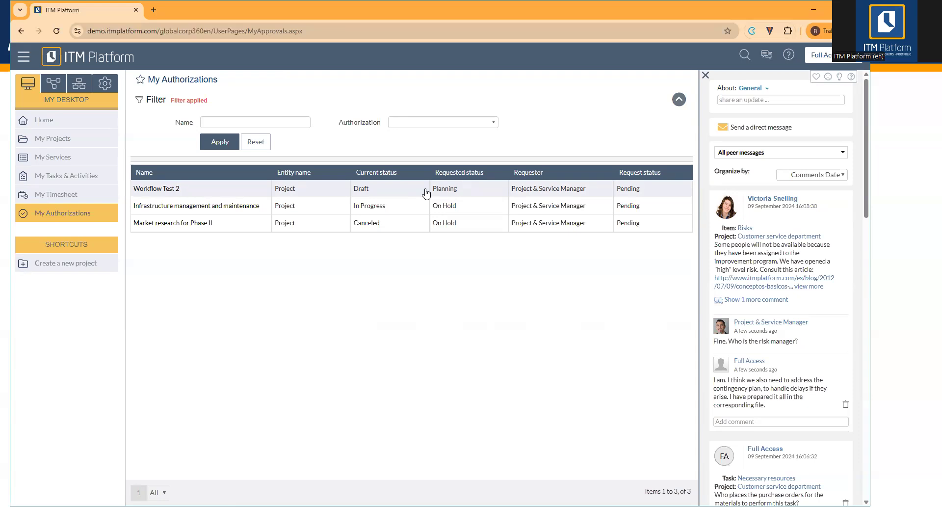
pyautogui.click(173, 194)
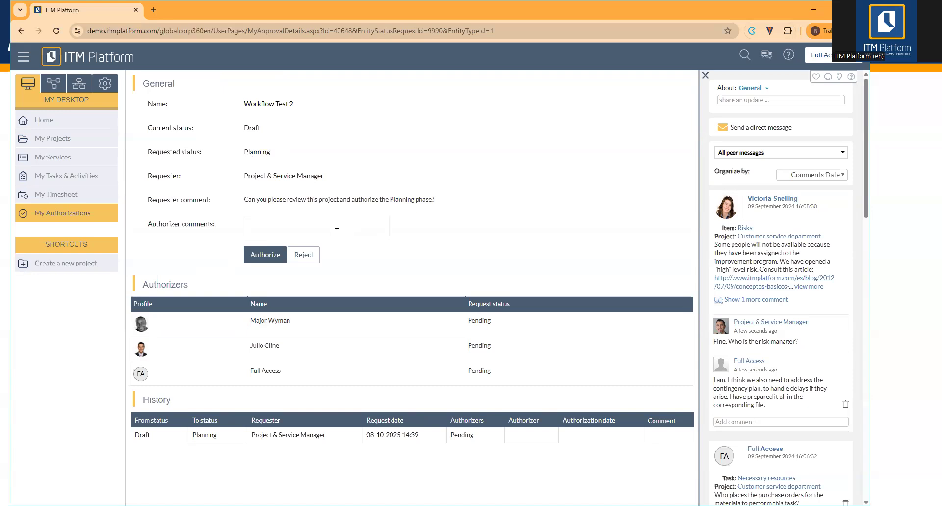
# Authorize the Planning request with the comment "Sounds OK. Just make sure to include the Project Business Case in the document library.".
pyautogui.click(332, 225)
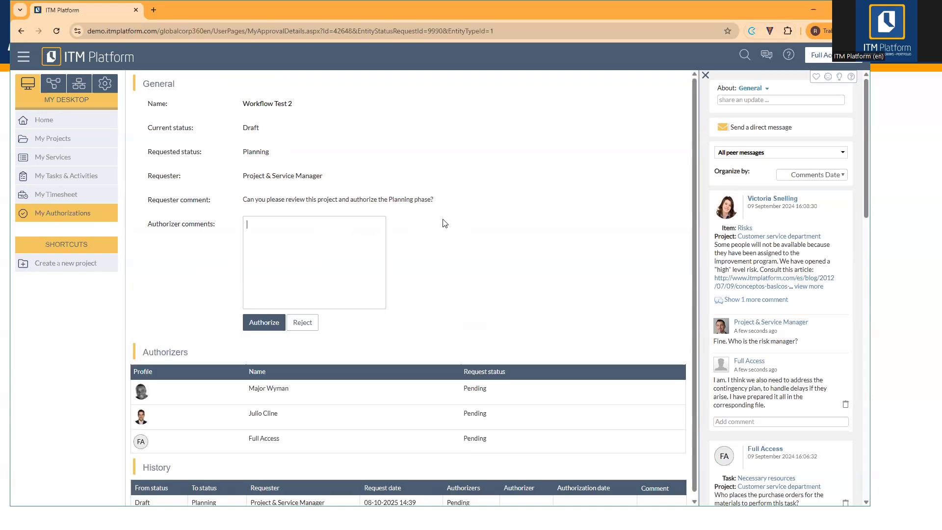
pyautogui.write('Sounds OK. Just make sure to include the Project')
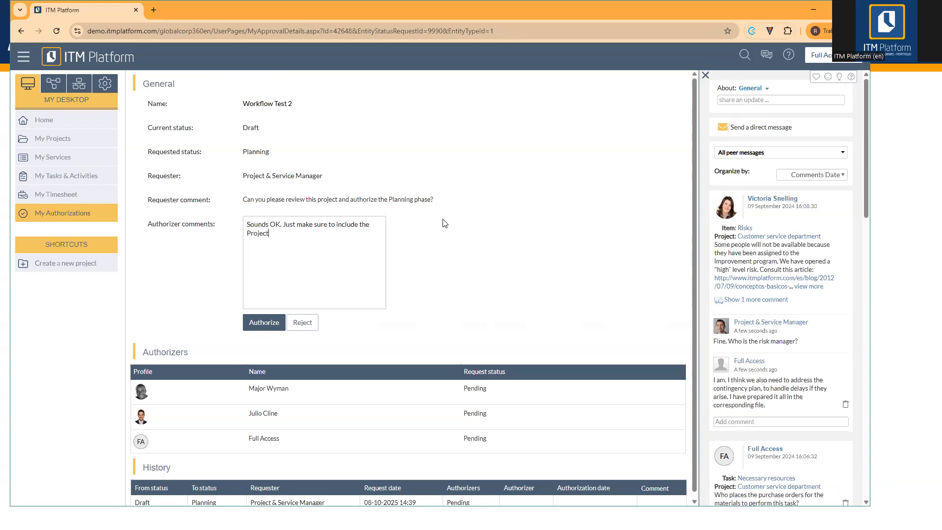
pyautogui.write(' Business Case in the document library.')
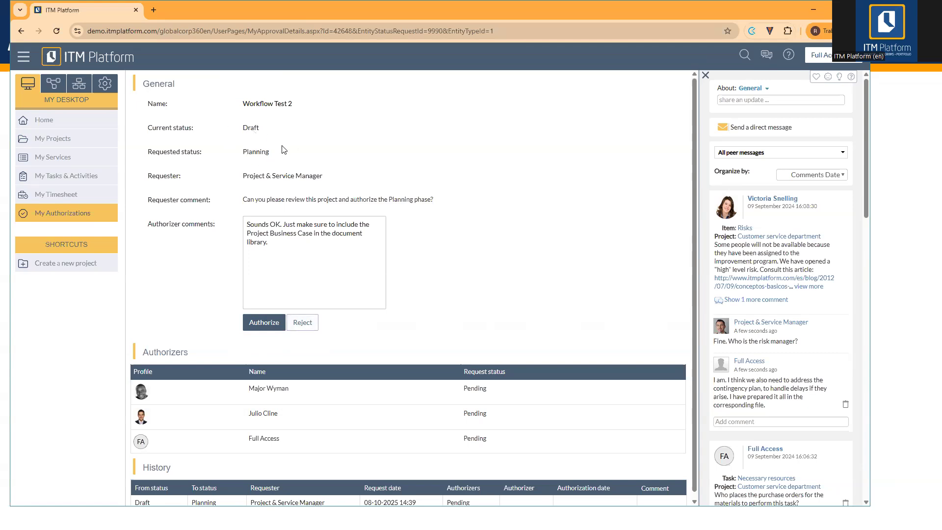
pyautogui.click(284, 322)
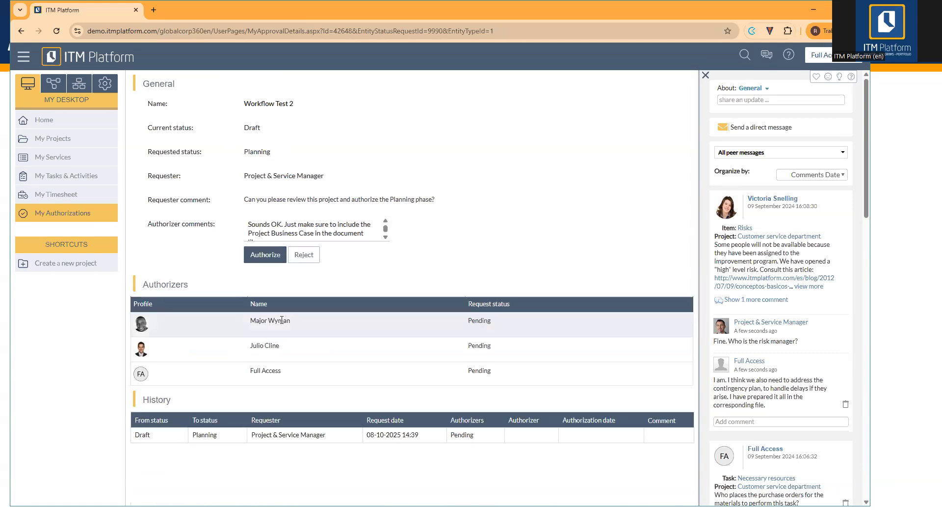
pyautogui.click(274, 262)
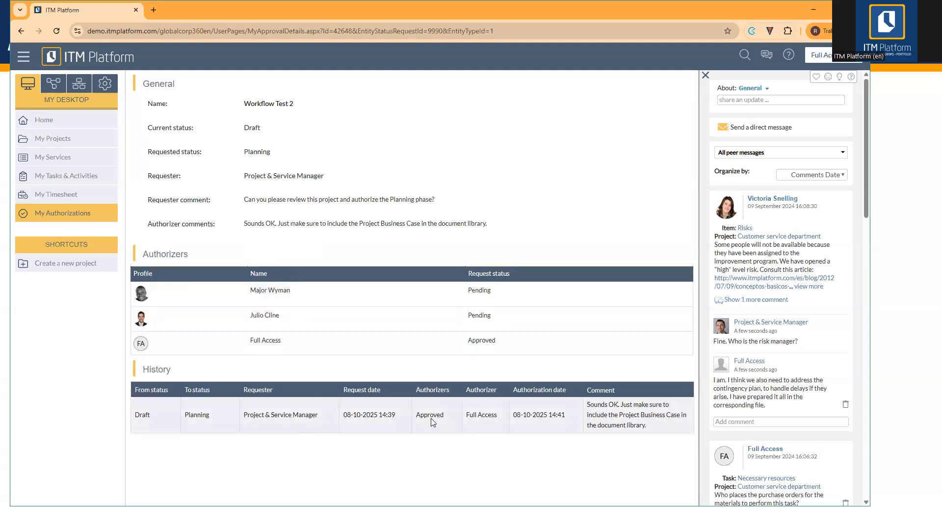
pyautogui.moveTo(425, 416); pyautogui.dragTo(473, 414)
pyautogui.click(445, 421)
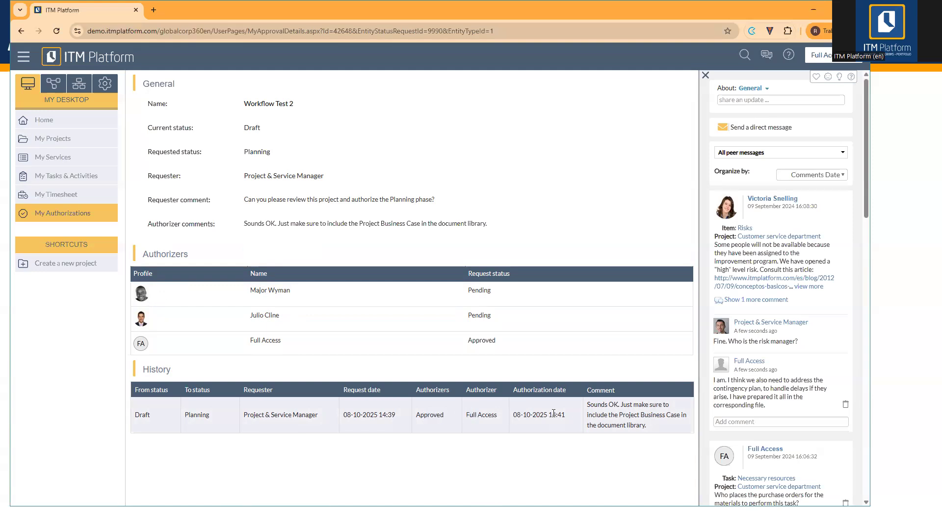